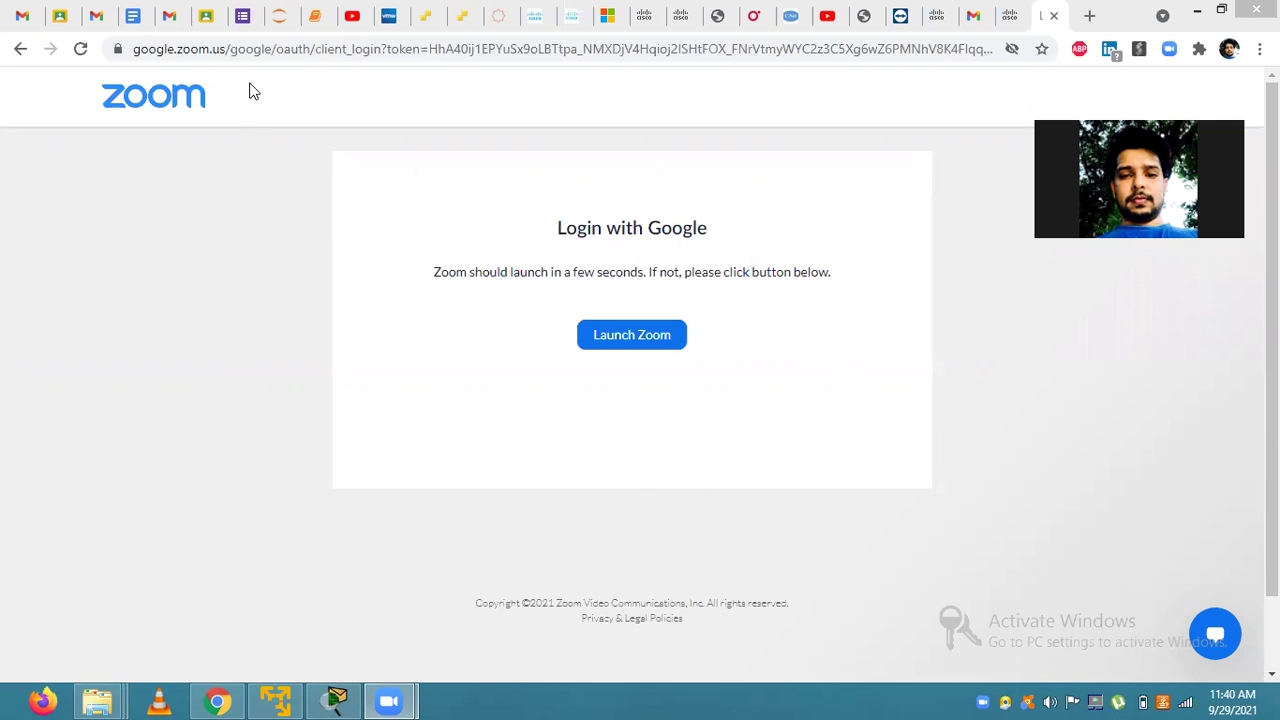
- Bring up the 'Assessment 2 on Network and Storage Virtualization' Google Form at Q1
{"action": "left_click", "coordinate": [238, 12]}
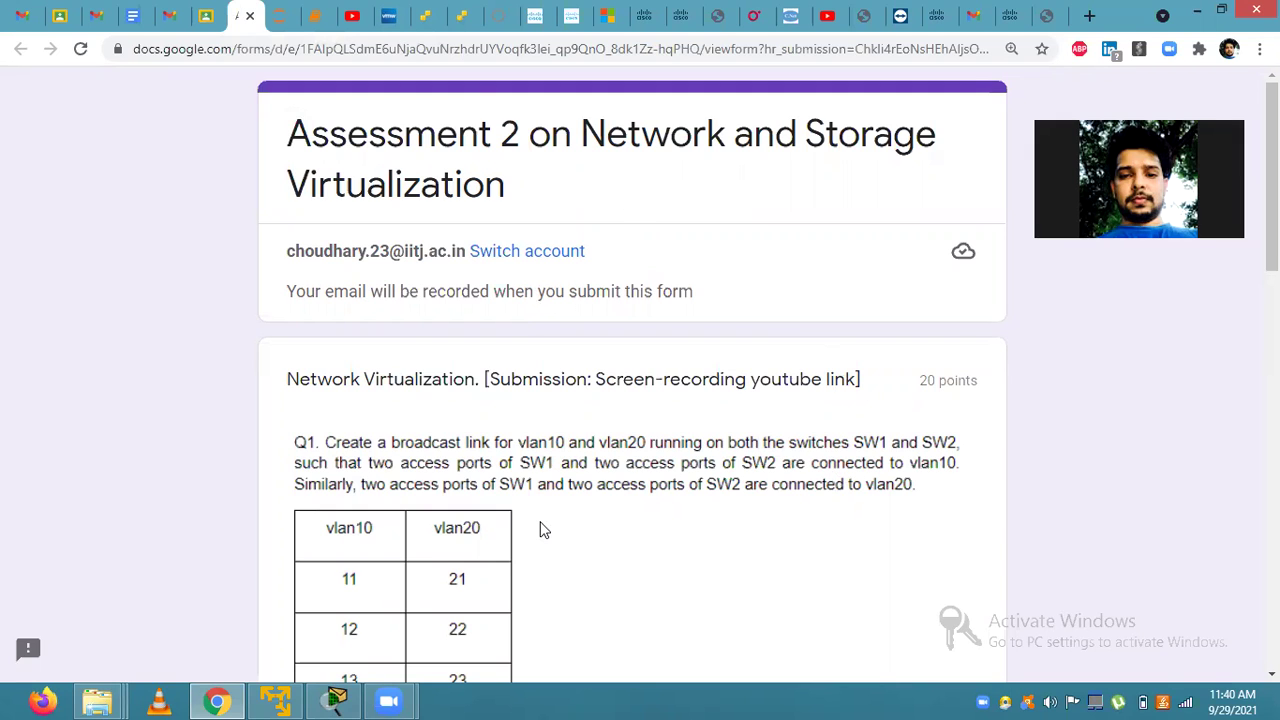
{"action": "scroll", "coordinate": [540, 528], "scroll_direction": "down", "scroll_amount": 1}
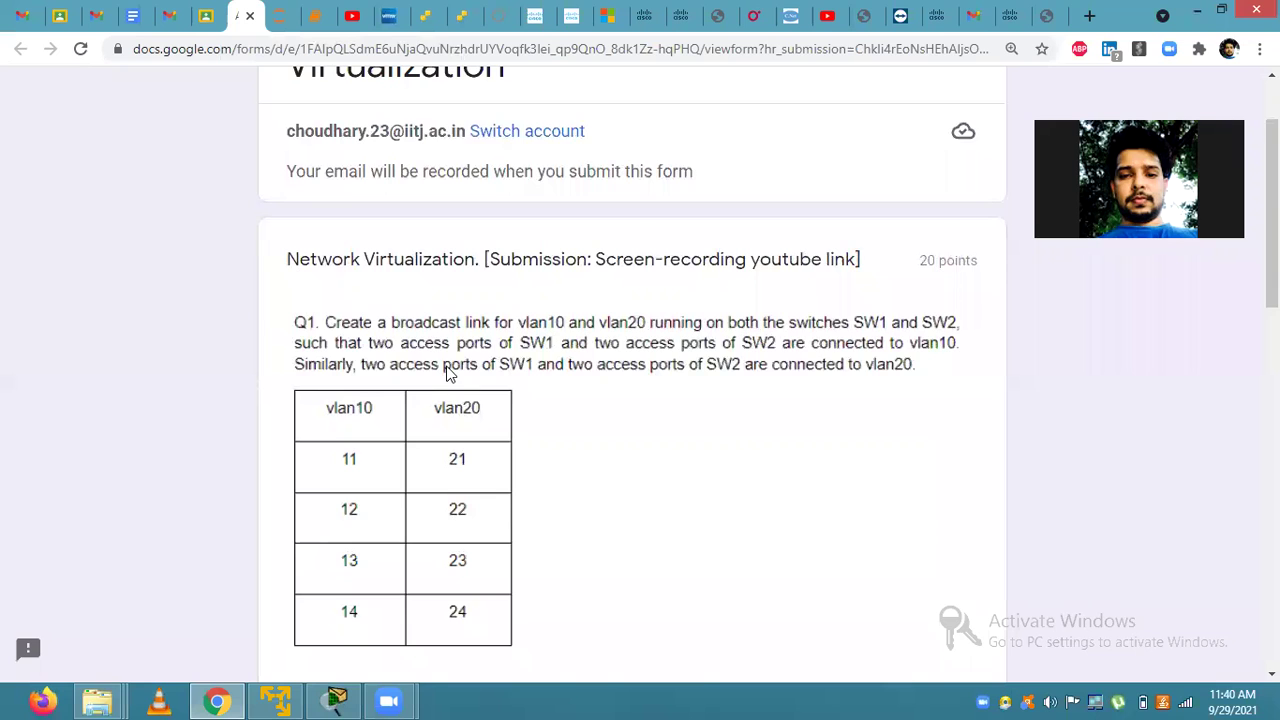
{"action": "scroll", "coordinate": [460, 372], "scroll_direction": "down", "scroll_amount": 1}
{"action": "scroll", "coordinate": [583, 397], "scroll_direction": "down", "scroll_amount": 1}
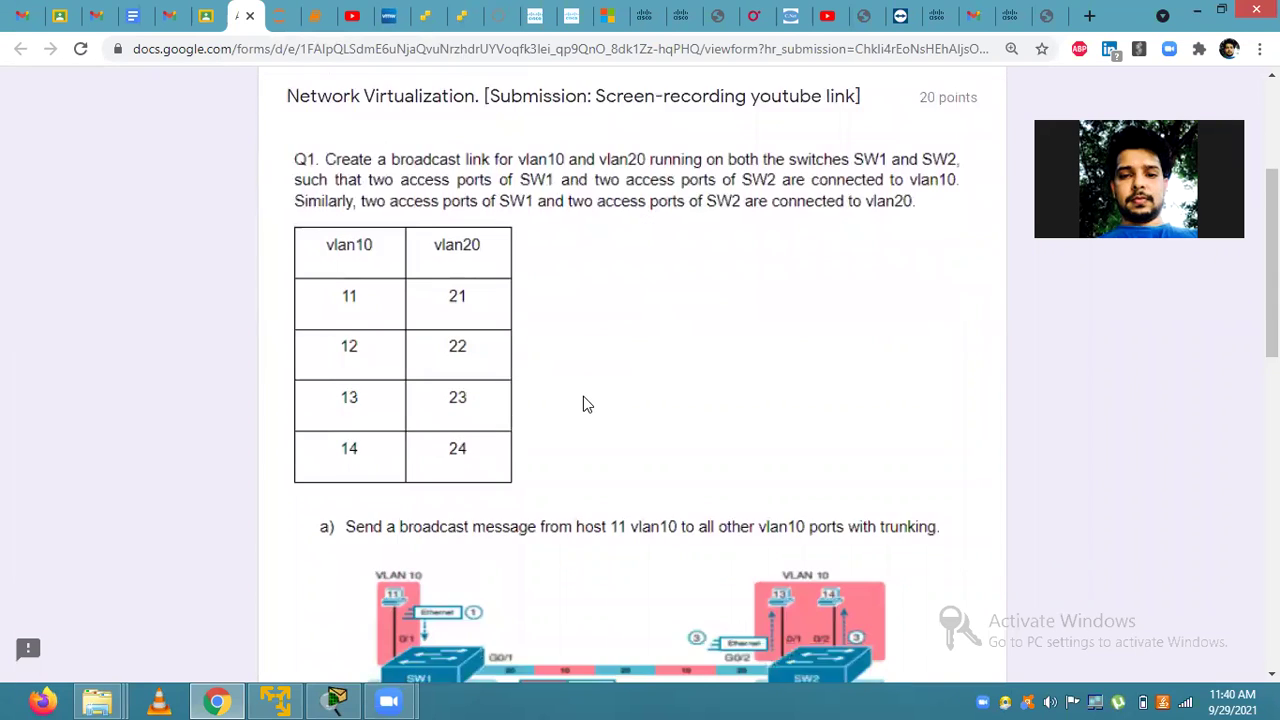
{"action": "scroll", "coordinate": [583, 404], "scroll_direction": "down", "scroll_amount": 1}
{"action": "scroll", "coordinate": [461, 433], "scroll_direction": "down", "scroll_amount": 2}
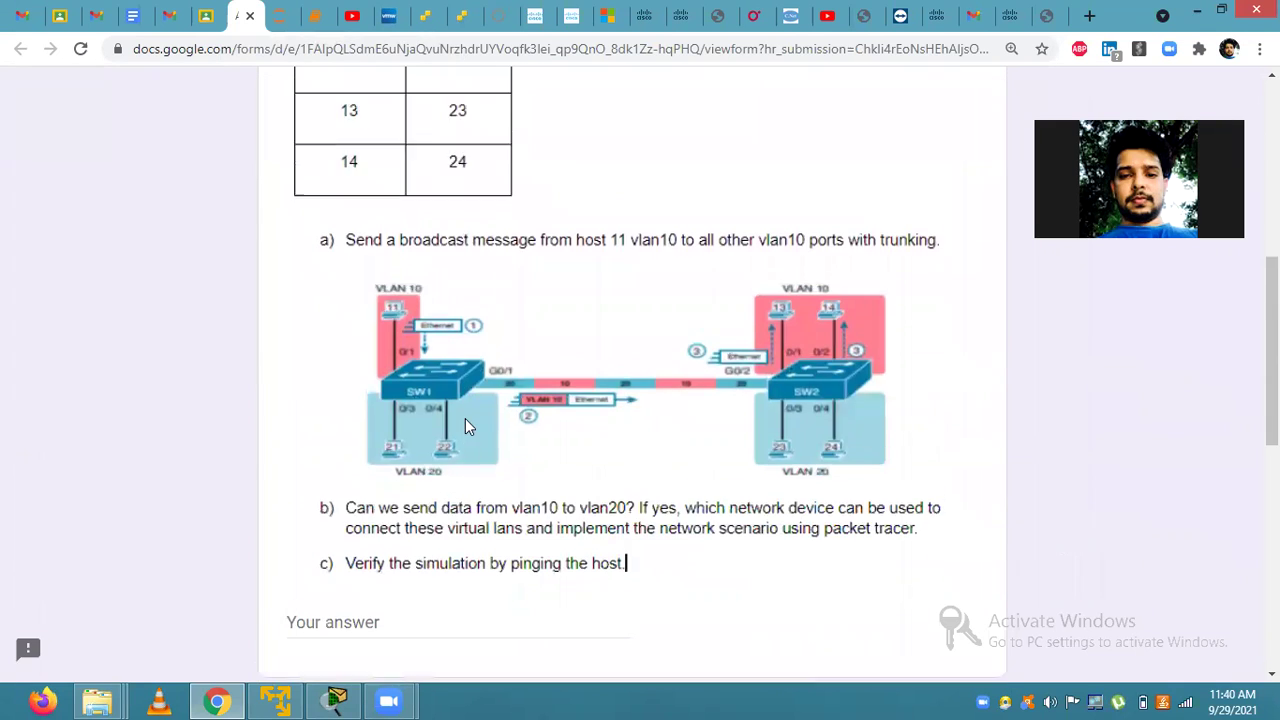
{"action": "scroll", "coordinate": [465, 425], "scroll_direction": "up", "scroll_amount": 2}
{"action": "scroll", "coordinate": [594, 443], "scroll_direction": "up", "scroll_amount": 1}
{"action": "scroll", "coordinate": [596, 443], "scroll_direction": "down", "scroll_amount": 1}
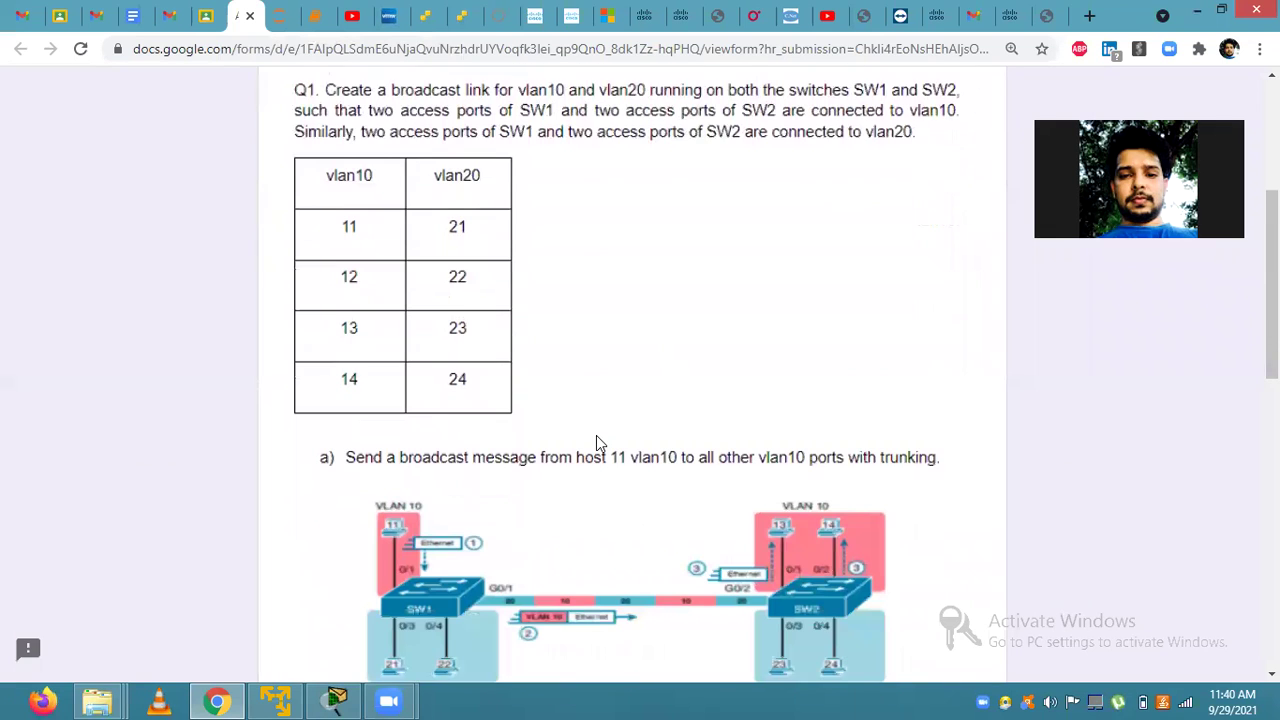
{"action": "scroll", "coordinate": [515, 343], "scroll_direction": "up", "scroll_amount": 1}
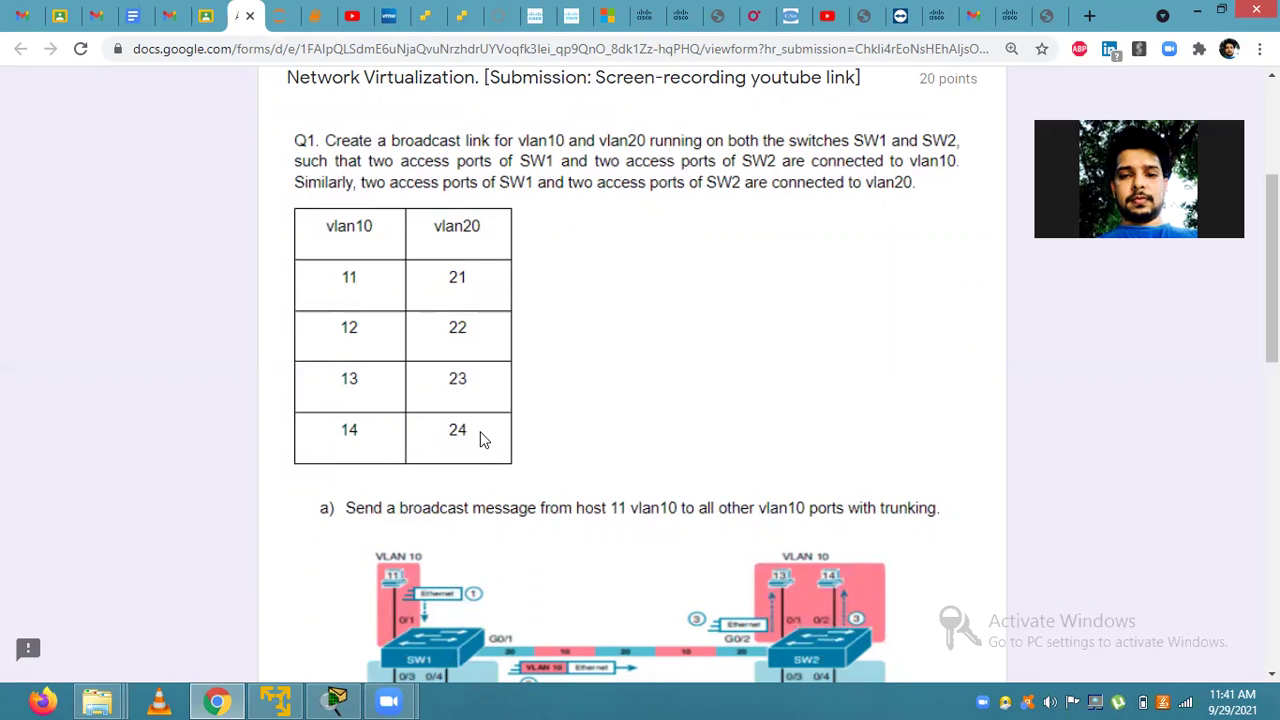
{"action": "scroll", "coordinate": [626, 404], "scroll_direction": "down", "scroll_amount": 1}
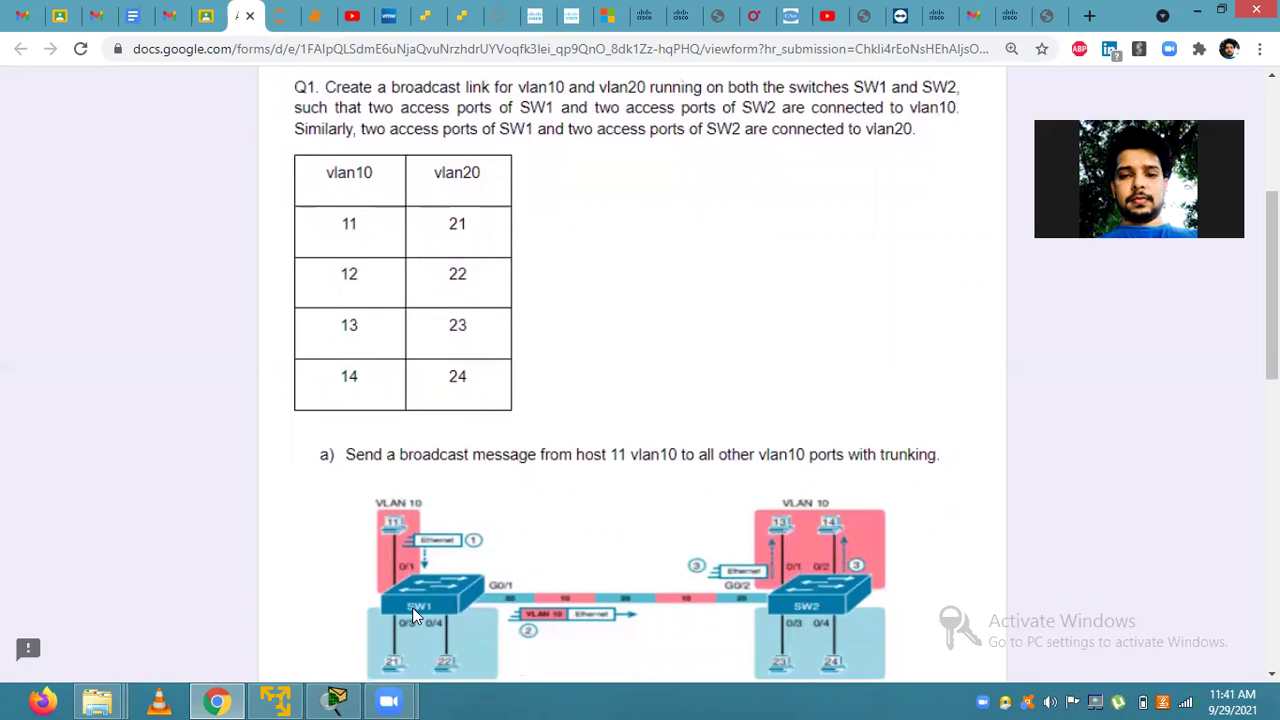
{"action": "mouse_move", "coordinate": [336, 701]}
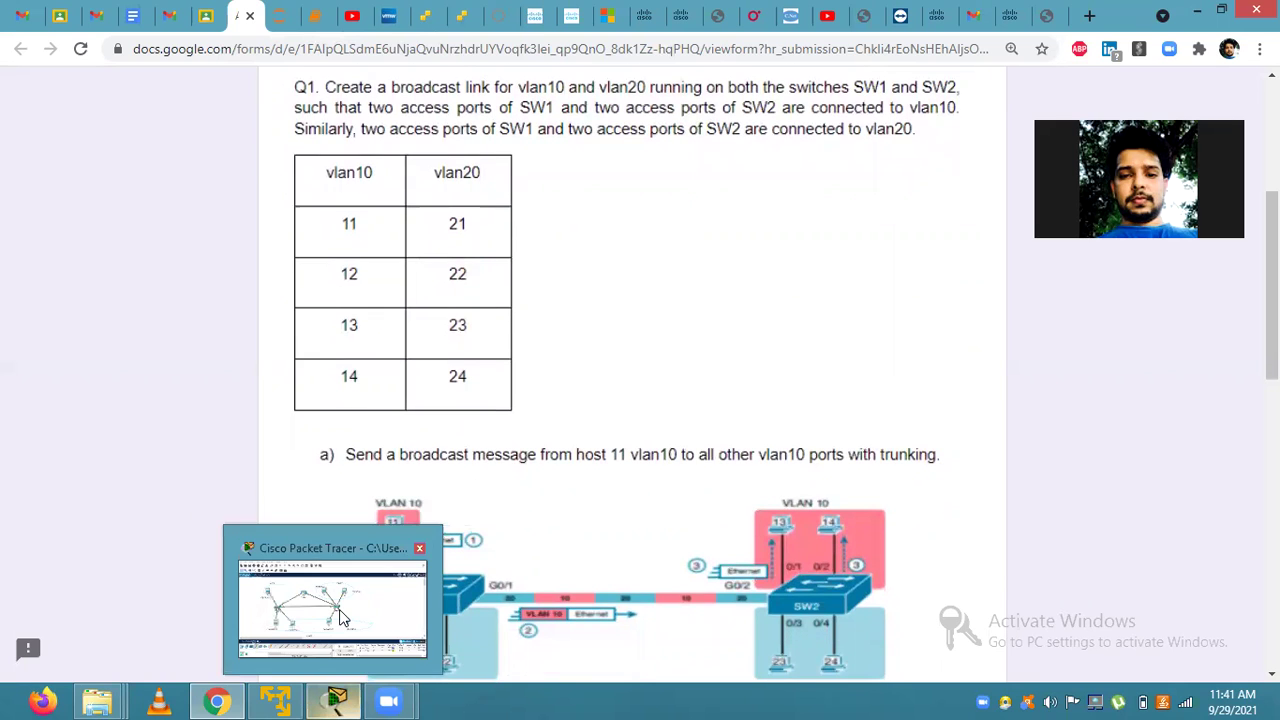
- Rename the left switch from Switch0 to Sw1 in Packet Tracer
{"action": "left_click", "coordinate": [340, 617]}
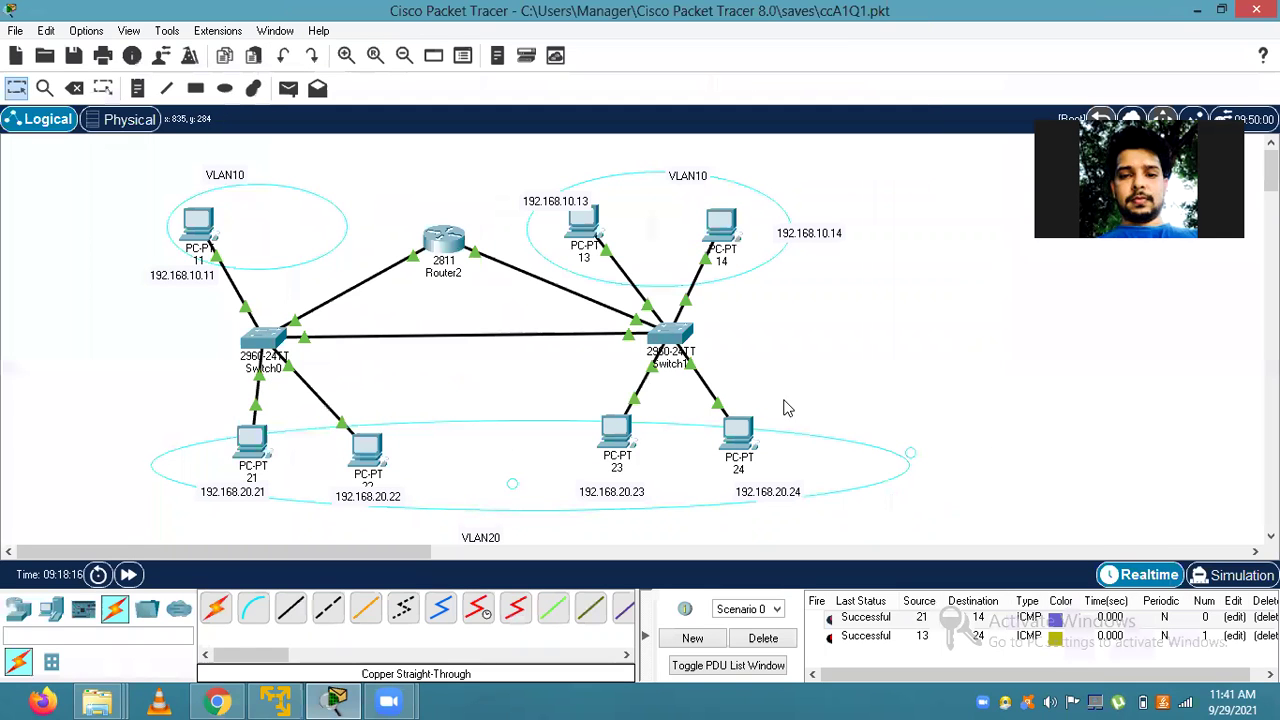
{"action": "left_click", "coordinate": [280, 369]}
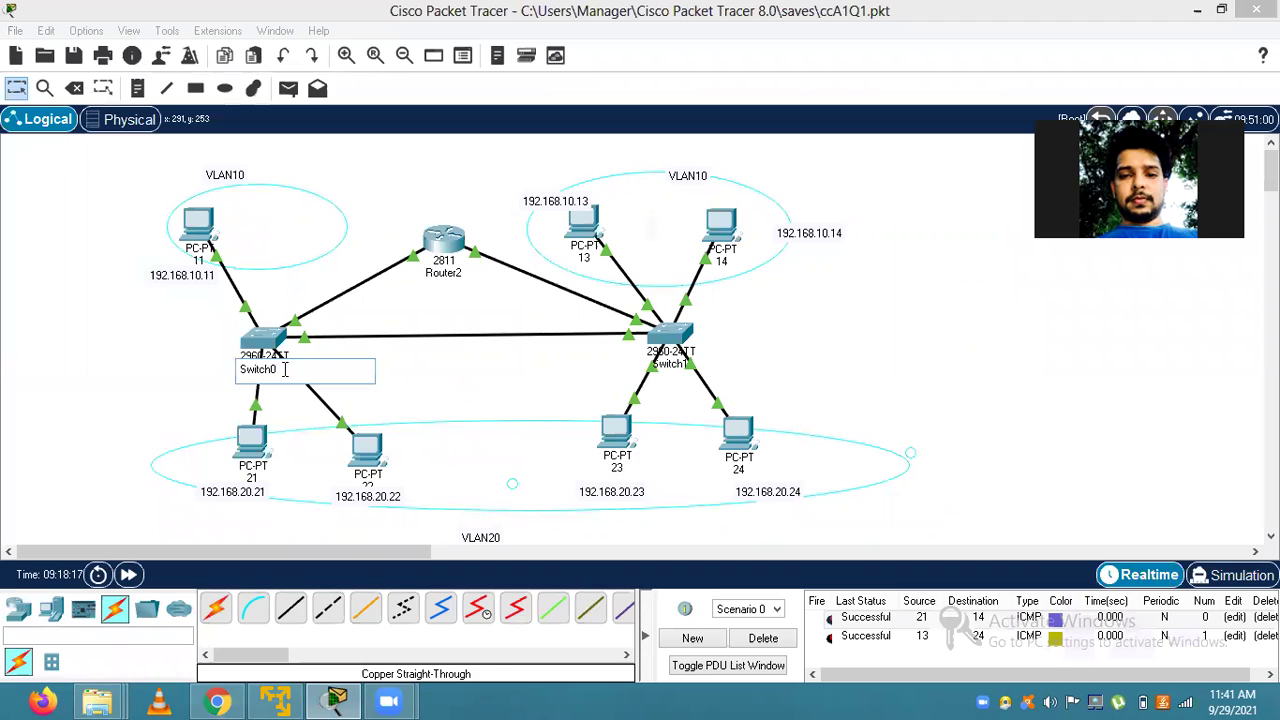
{"action": "key", "text": "BackSpace"}
{"action": "key", "text": "BackSpace"}
{"action": "type", "text": "1"}
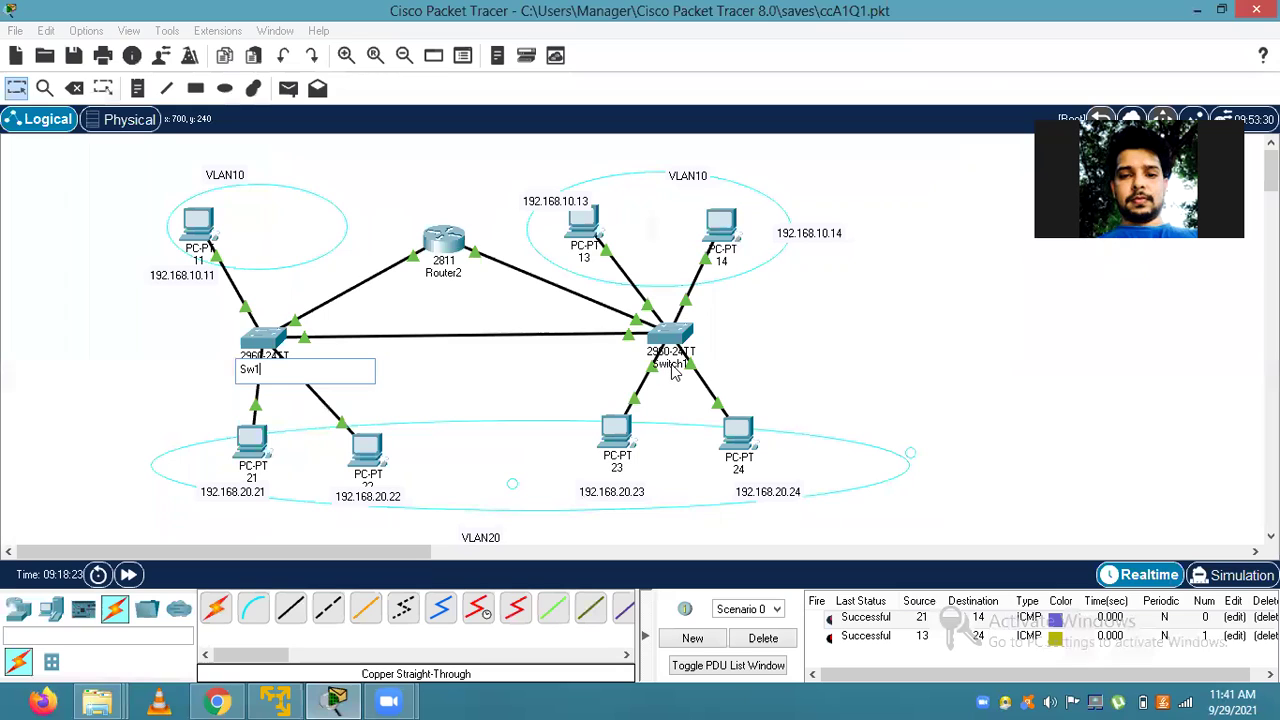
{"action": "left_click", "coordinate": [776, 351]}
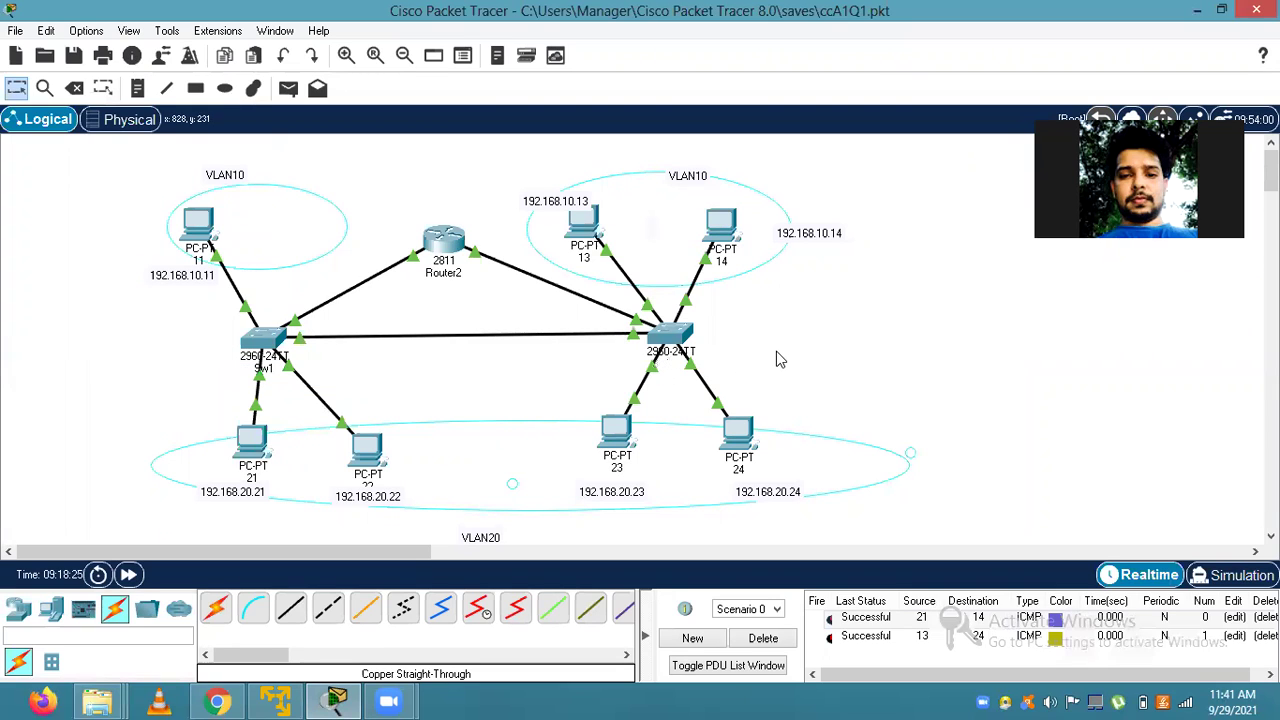
- Rename the right switch from Switch1 to SW2
{"action": "left_click", "coordinate": [766, 363]}
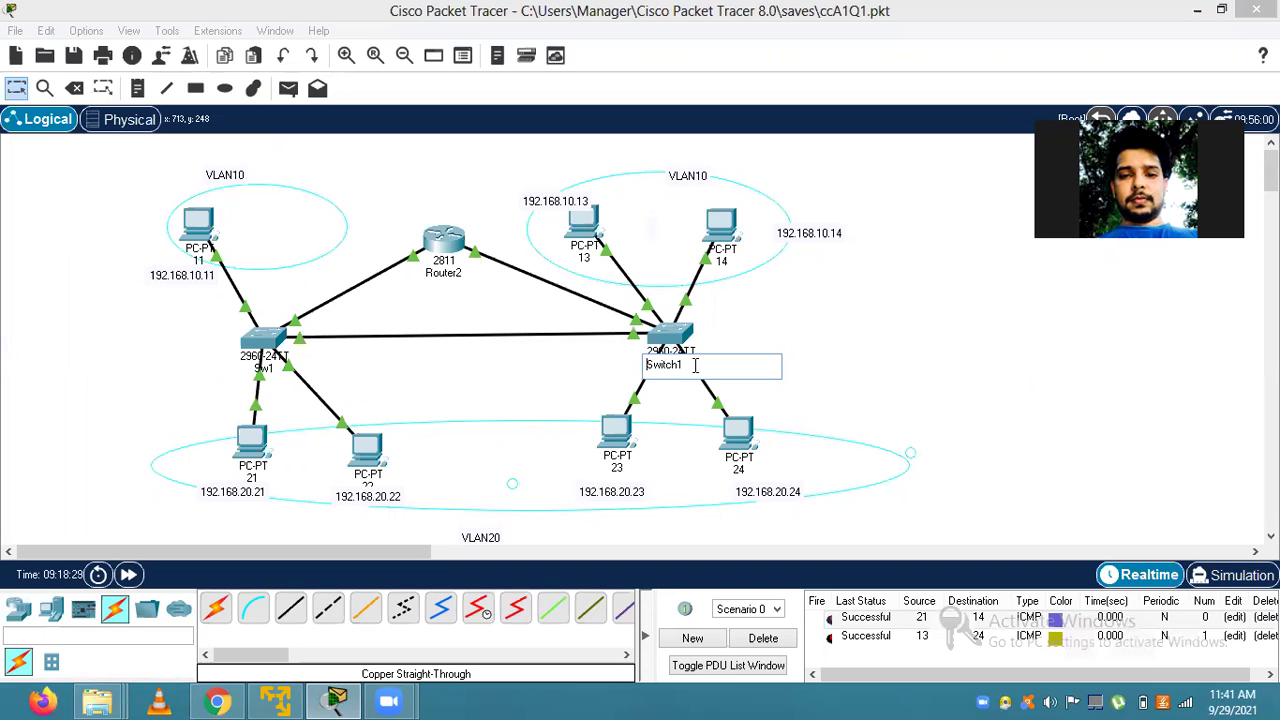
{"action": "type", "text": "Sw"}
{"action": "key", "text": "BackSpace"}
{"action": "type", "text": "W@"}
{"action": "type", "text": "2"}
{"action": "key", "text": "Return"}
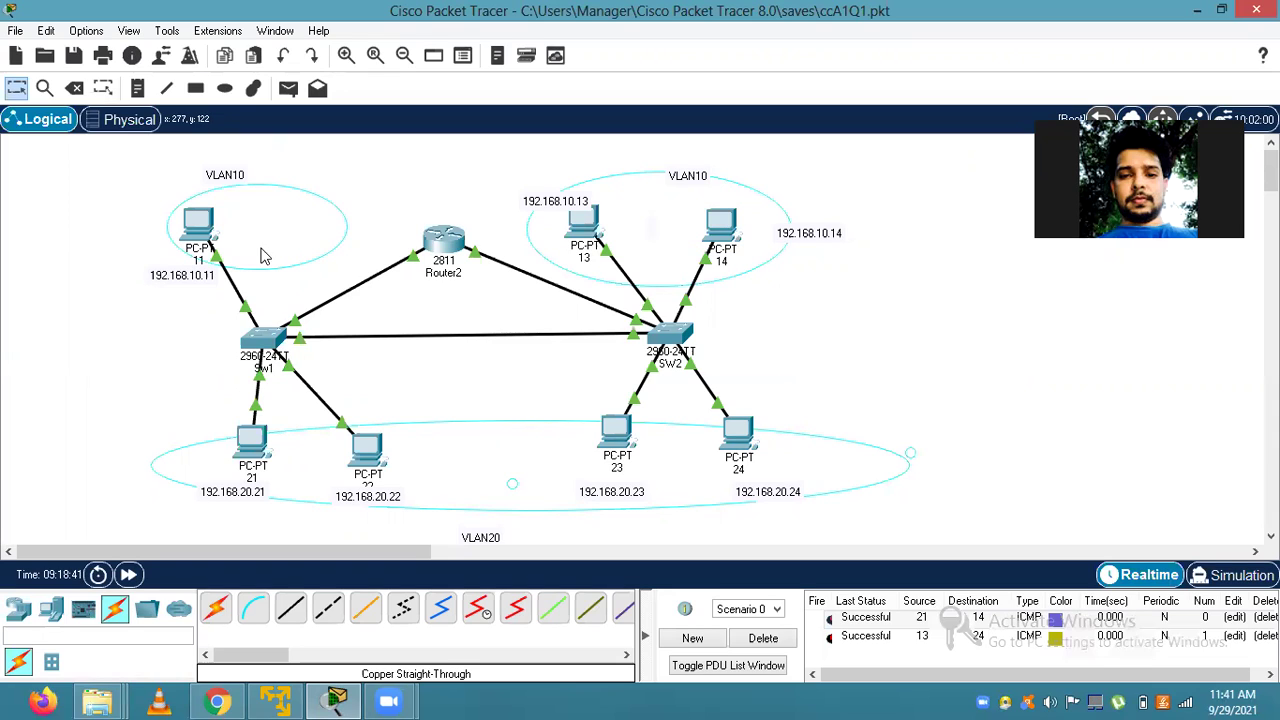
- Add a PC in the left VLAN10 area, cabled straight-through from Sw1 FastEthernet0/5 to its FastEthernet0
{"action": "left_click", "coordinate": [54, 612]}
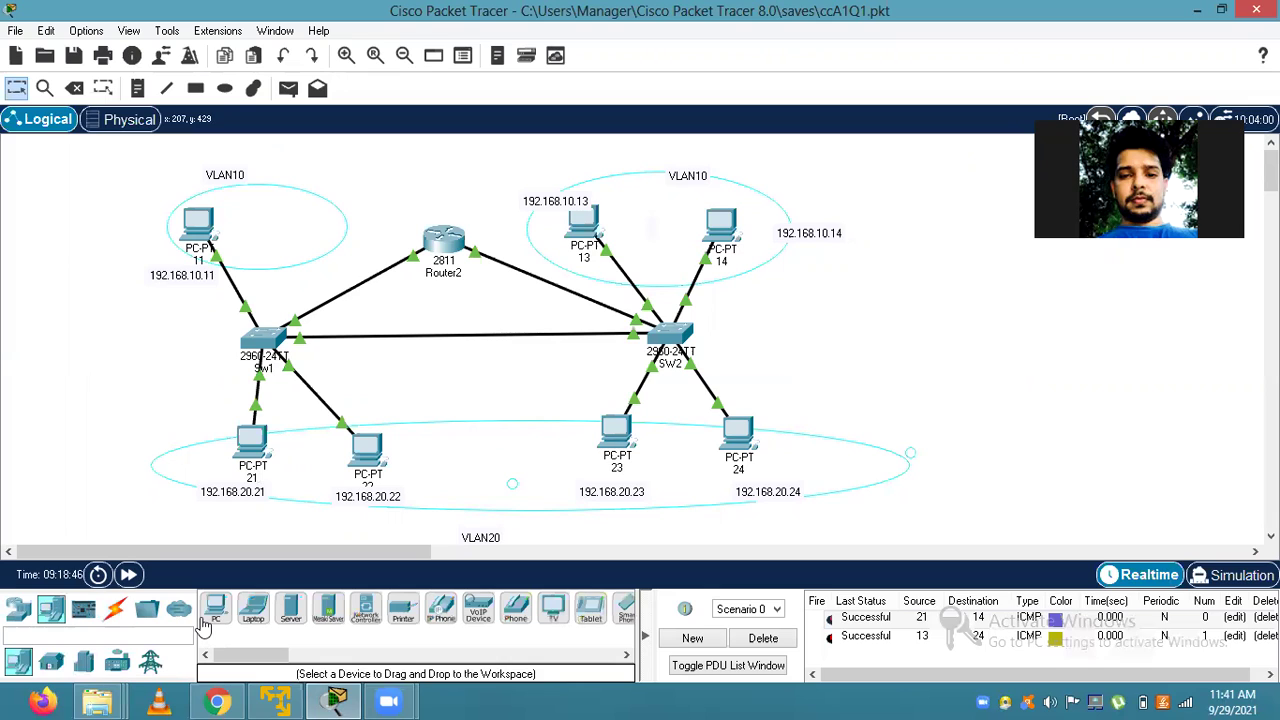
{"action": "left_click", "coordinate": [275, 219]}
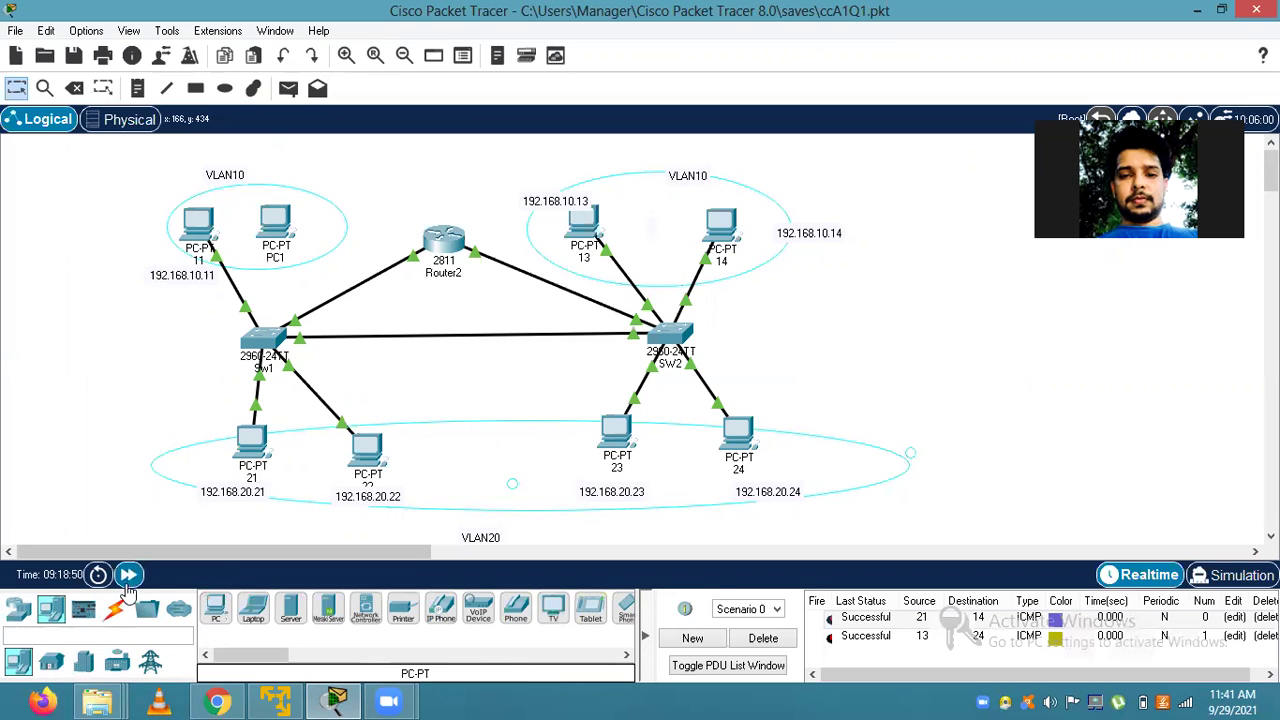
{"action": "left_click", "coordinate": [115, 608]}
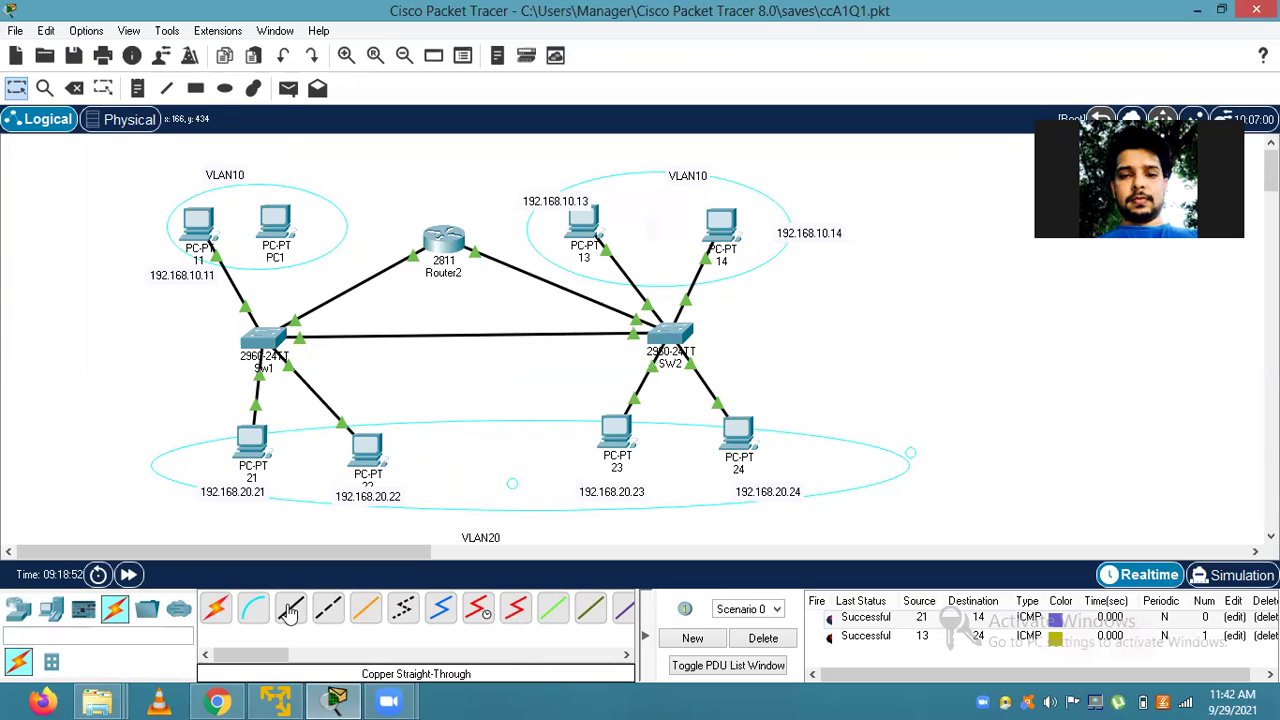
{"action": "left_click", "coordinate": [290, 610]}
{"action": "left_click", "coordinate": [266, 340]}
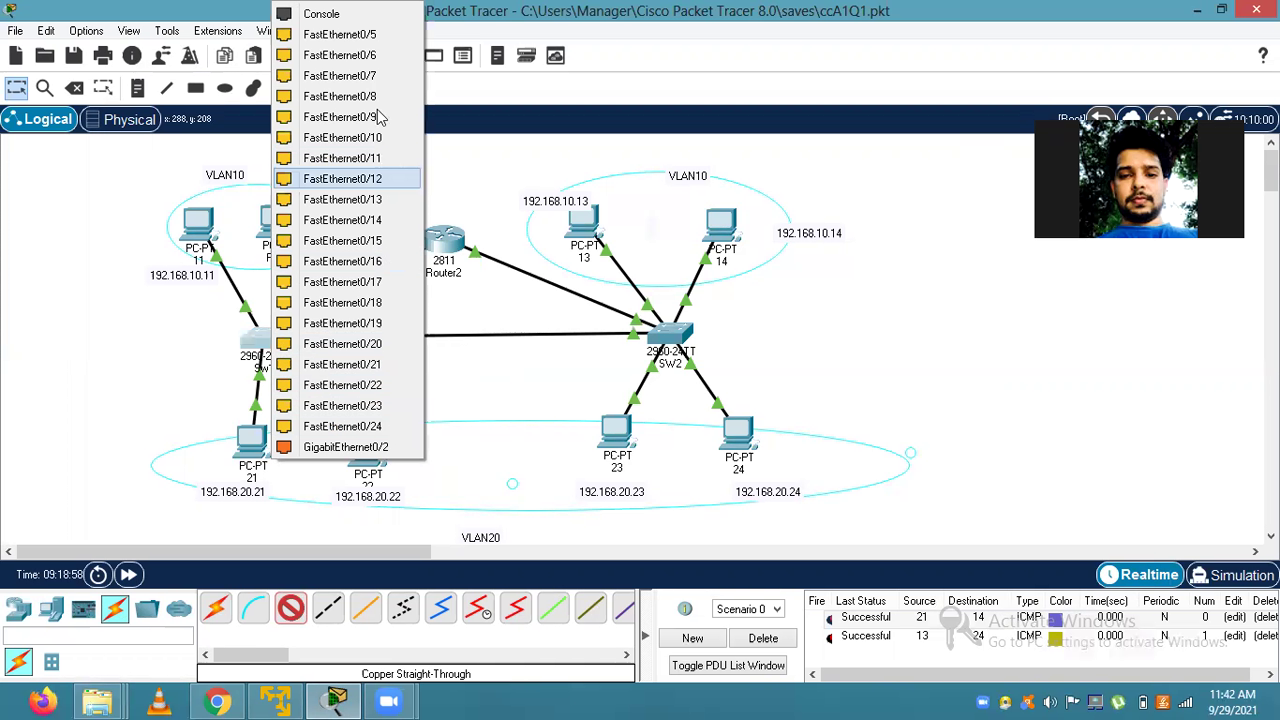
{"action": "left_click", "coordinate": [345, 34]}
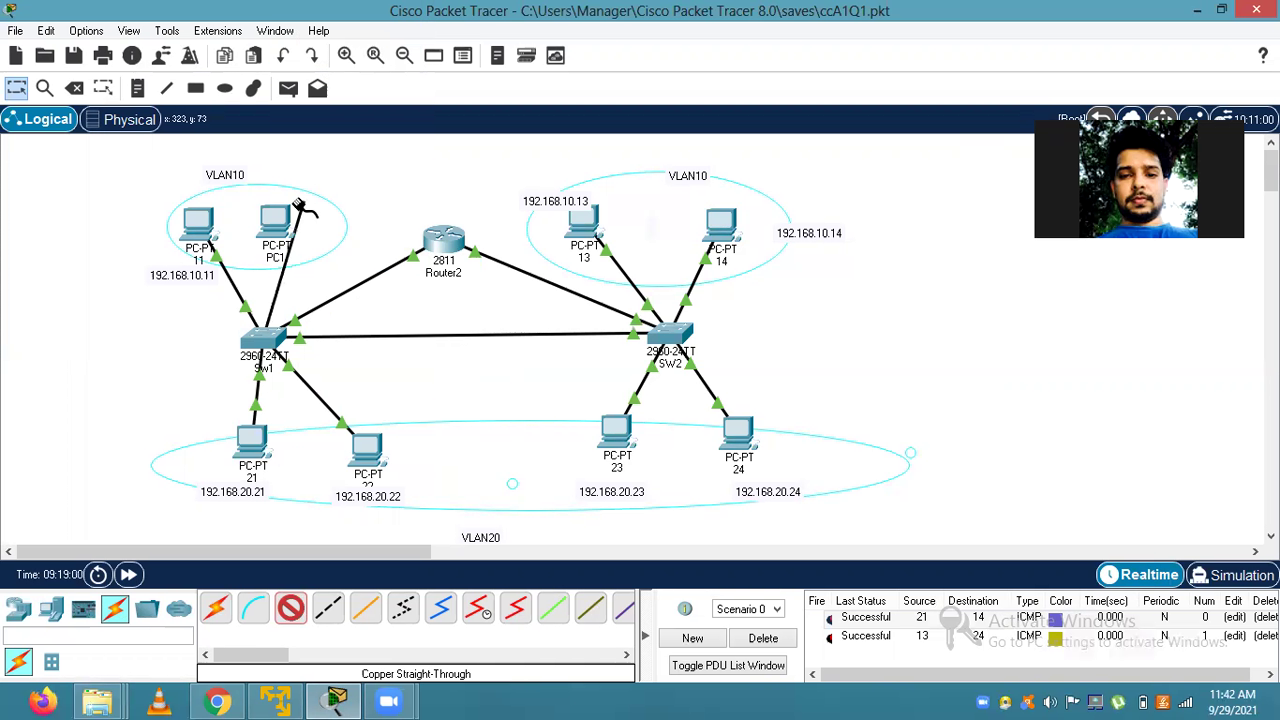
{"action": "left_click", "coordinate": [280, 228]}
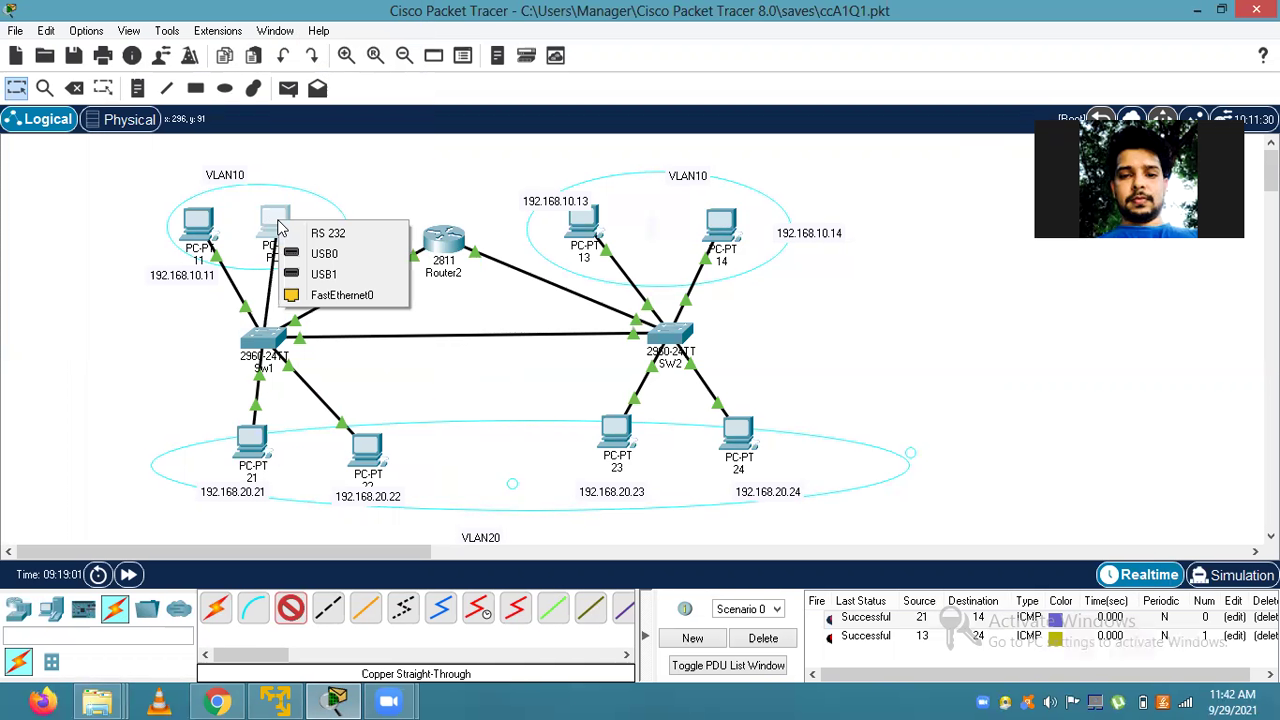
{"action": "left_click", "coordinate": [340, 295]}
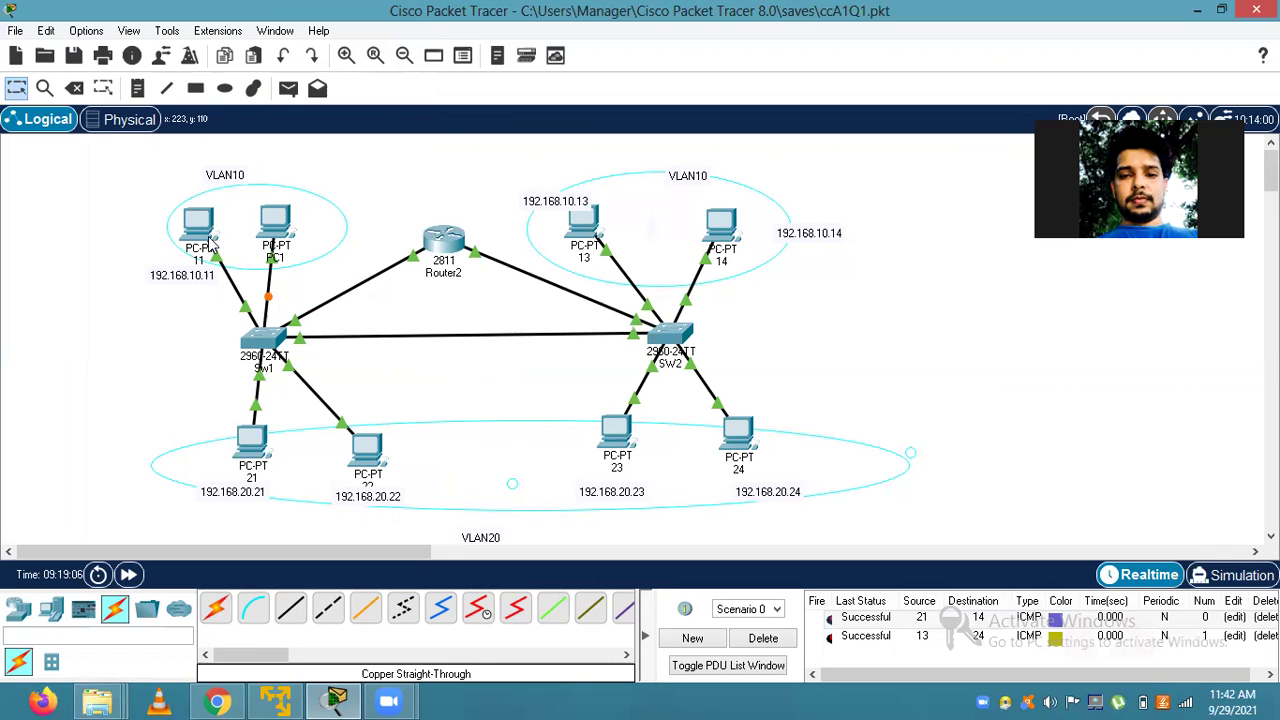
- Rename the new PC from PC1 to 12
{"action": "left_click", "coordinate": [278, 257]}
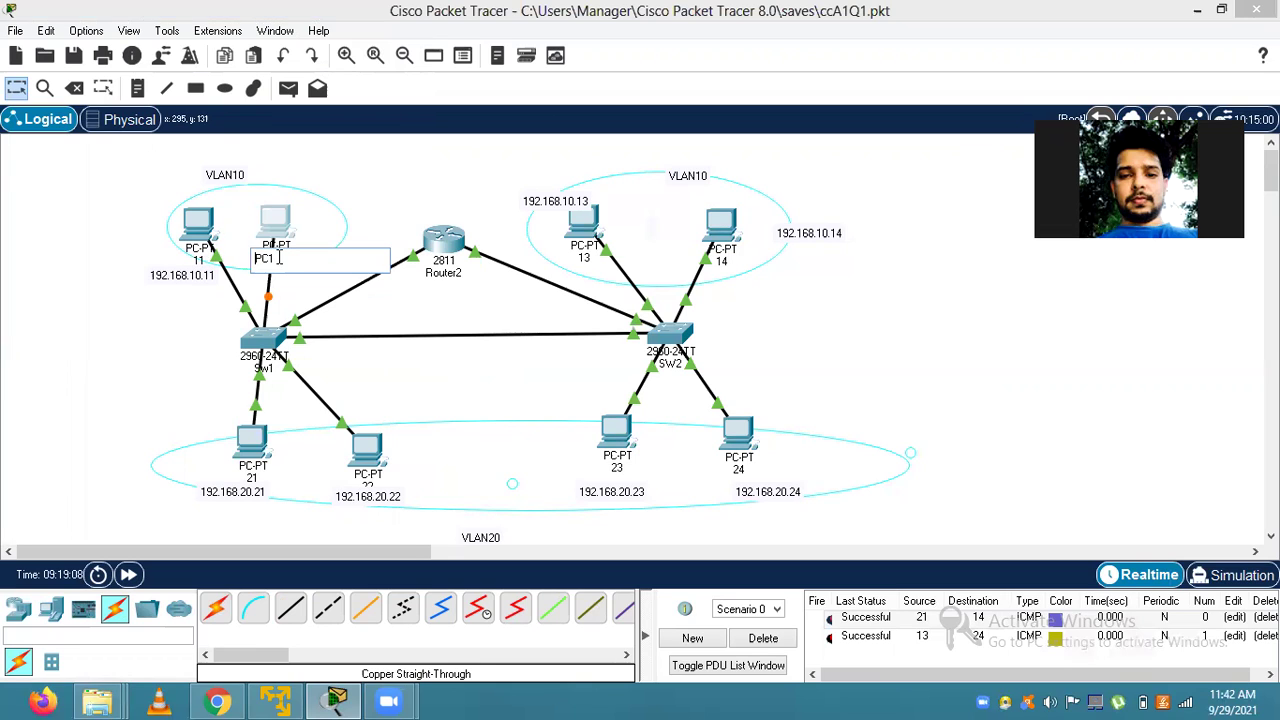
{"action": "key", "text": "BackSpace"}
{"action": "key", "text": "BackSpace"}
{"action": "type", "text": "12"}
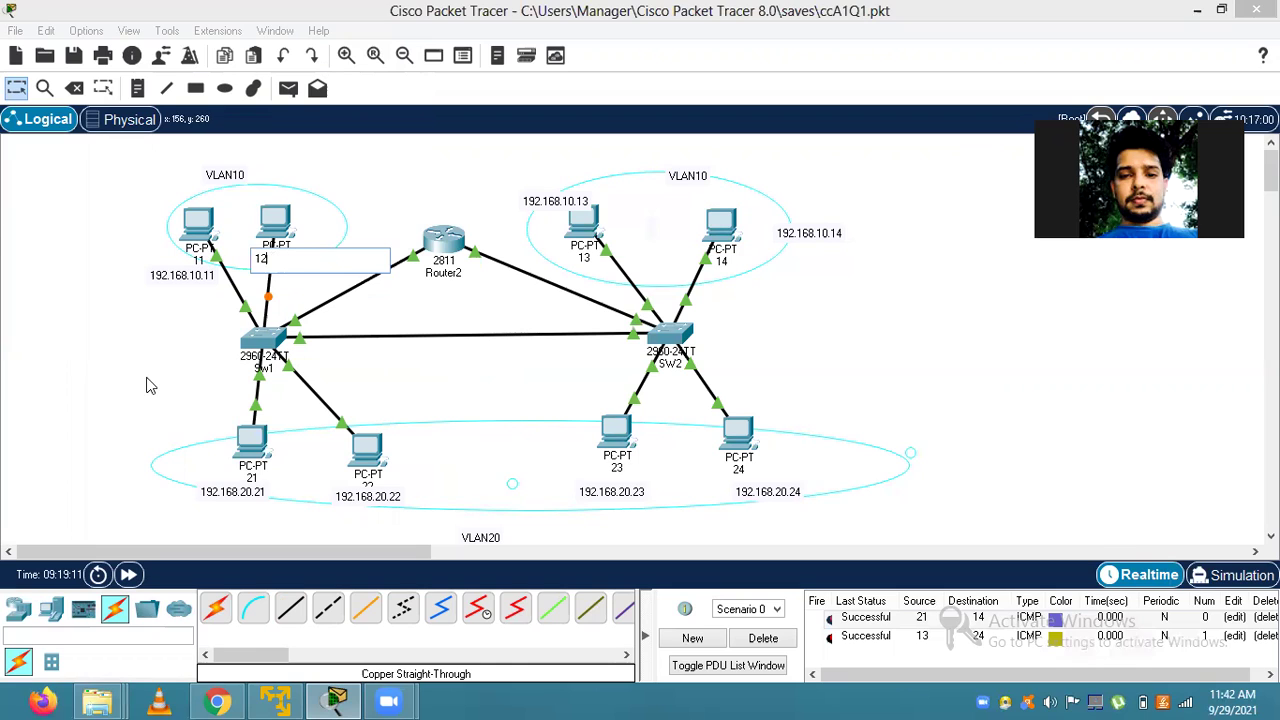
{"action": "left_click", "coordinate": [152, 386]}
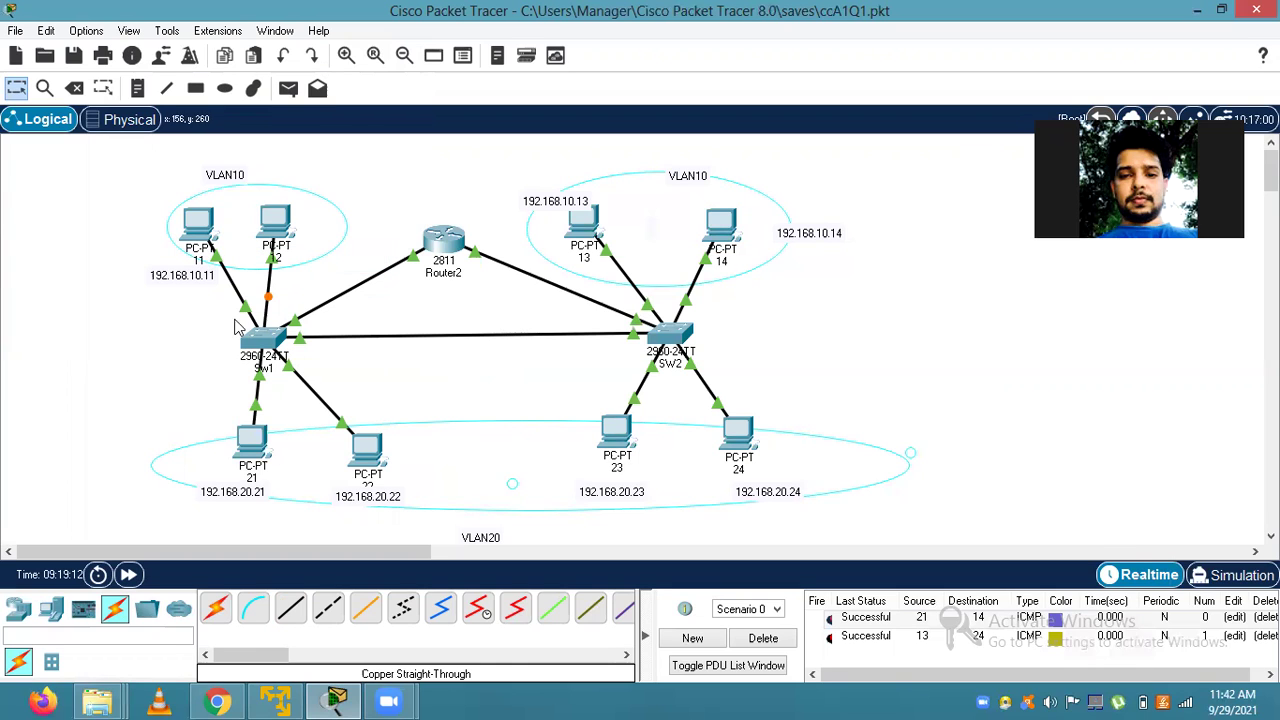
- Enter IP 192.168.10.12, mask 255.255.255.0 and gateway 192.168.10.1 in PC 12's IP Configuration
{"action": "left_click", "coordinate": [272, 228]}
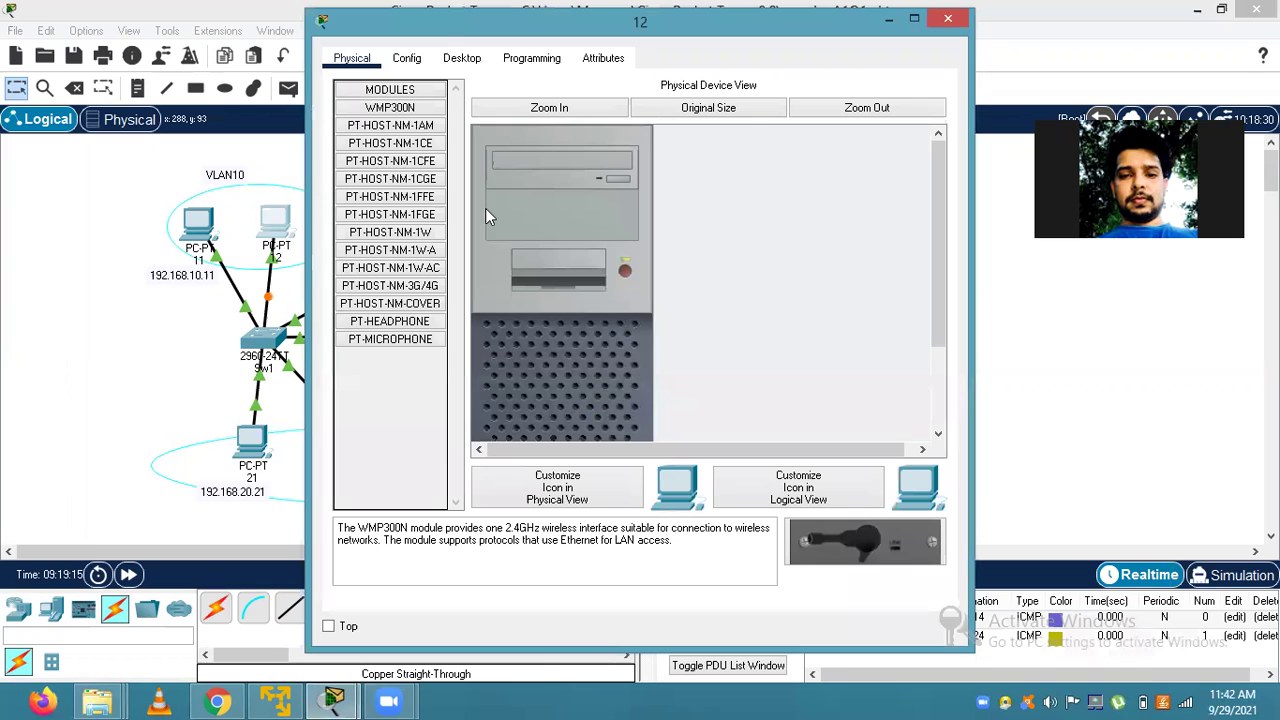
{"action": "left_click", "coordinate": [460, 60]}
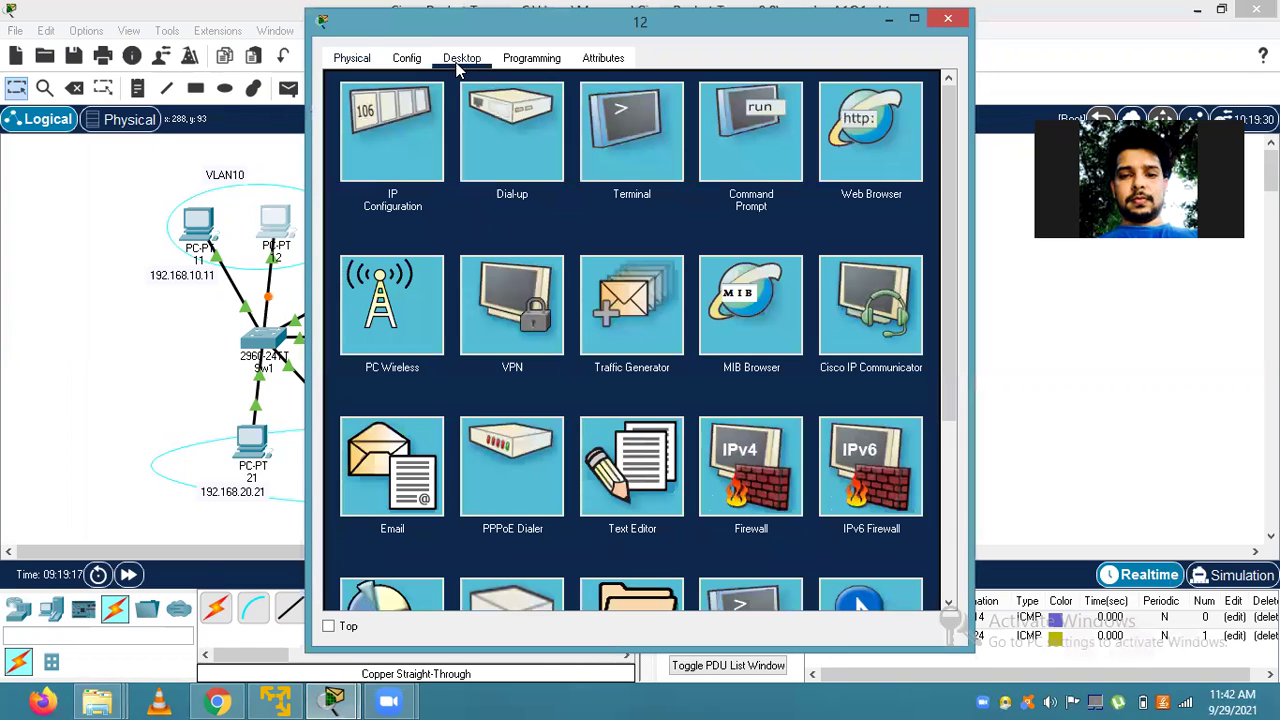
{"action": "left_click", "coordinate": [415, 143]}
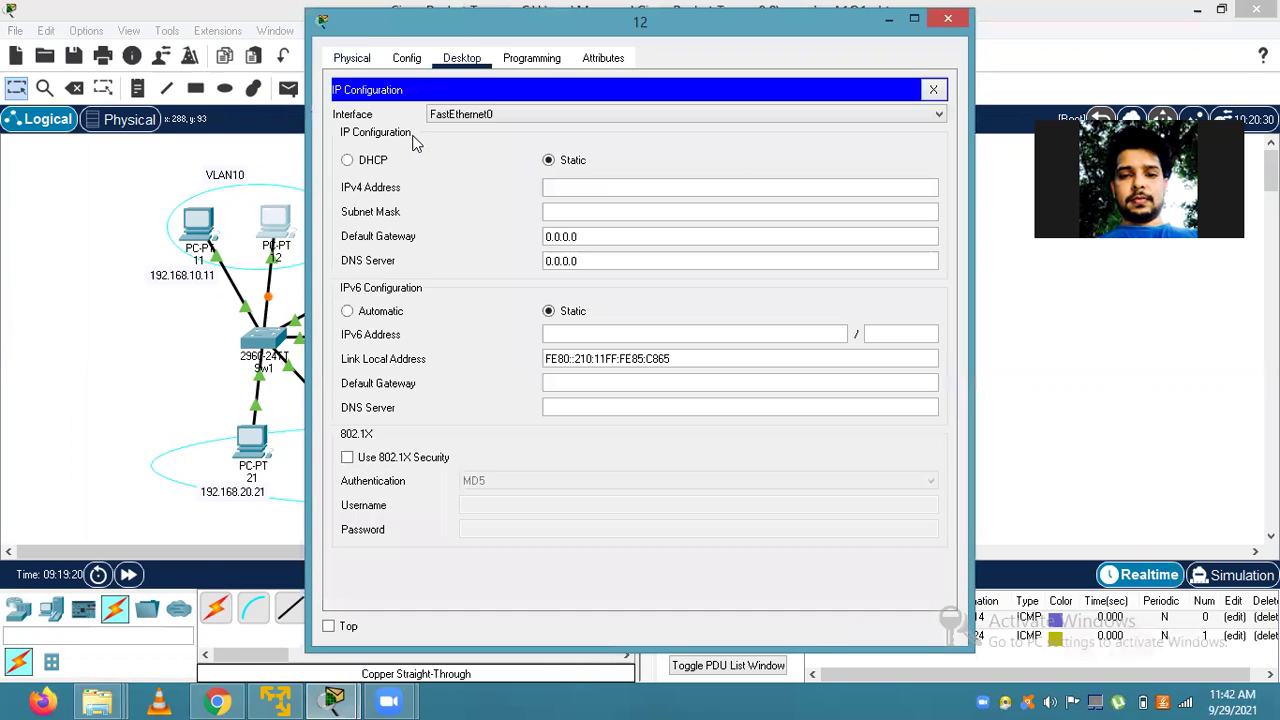
{"action": "left_click", "coordinate": [592, 186]}
{"action": "type", "text": "92.168.1"}
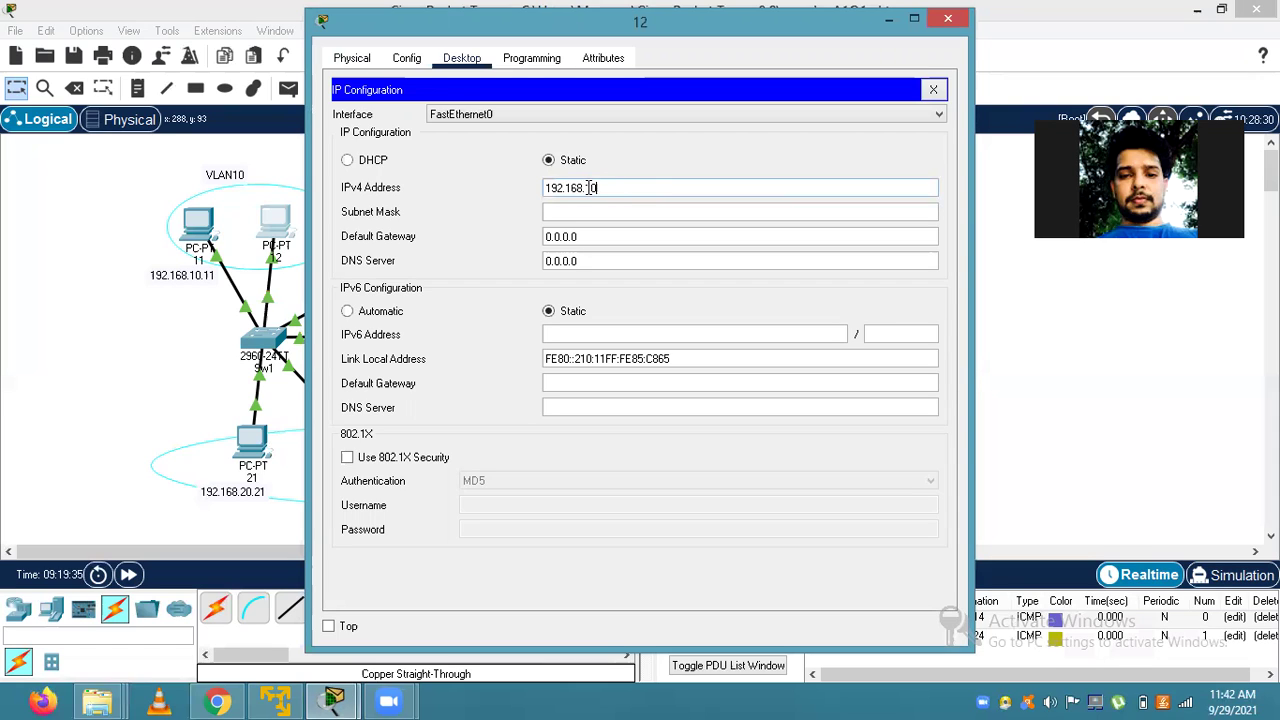
{"action": "type", "text": "0"}
{"action": "type", "text": ".12"}
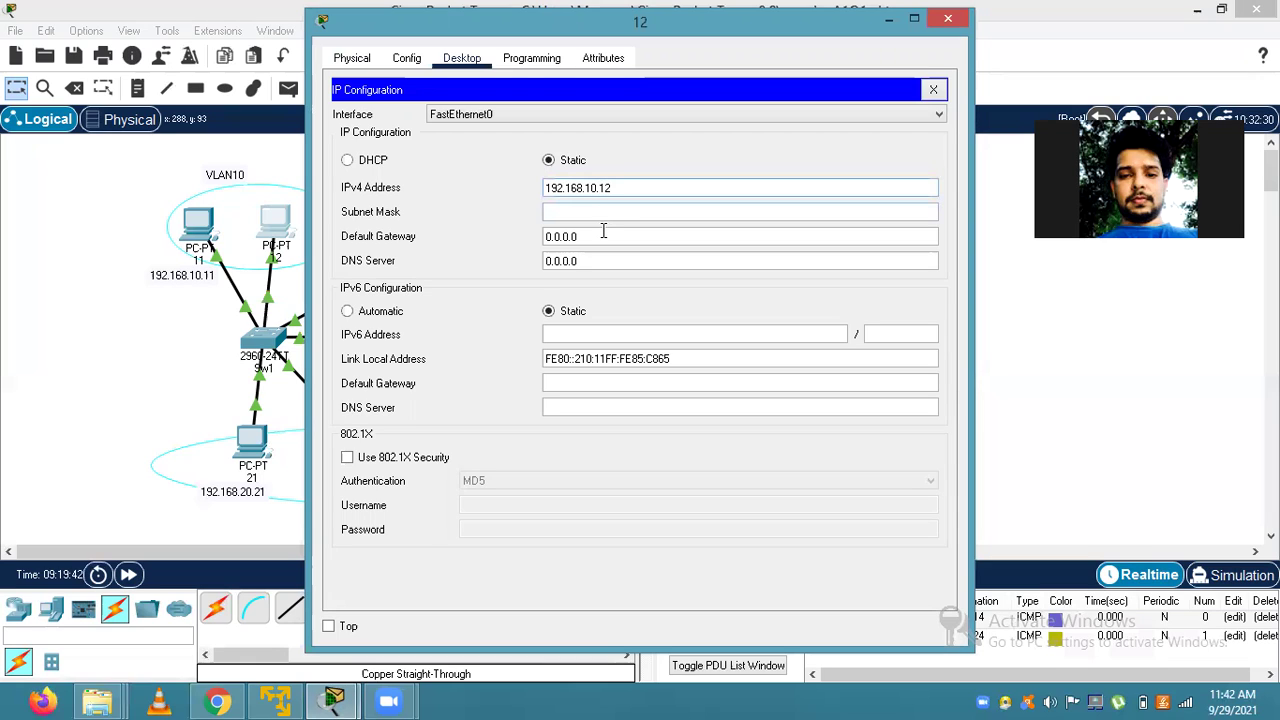
{"action": "left_click", "coordinate": [600, 236]}
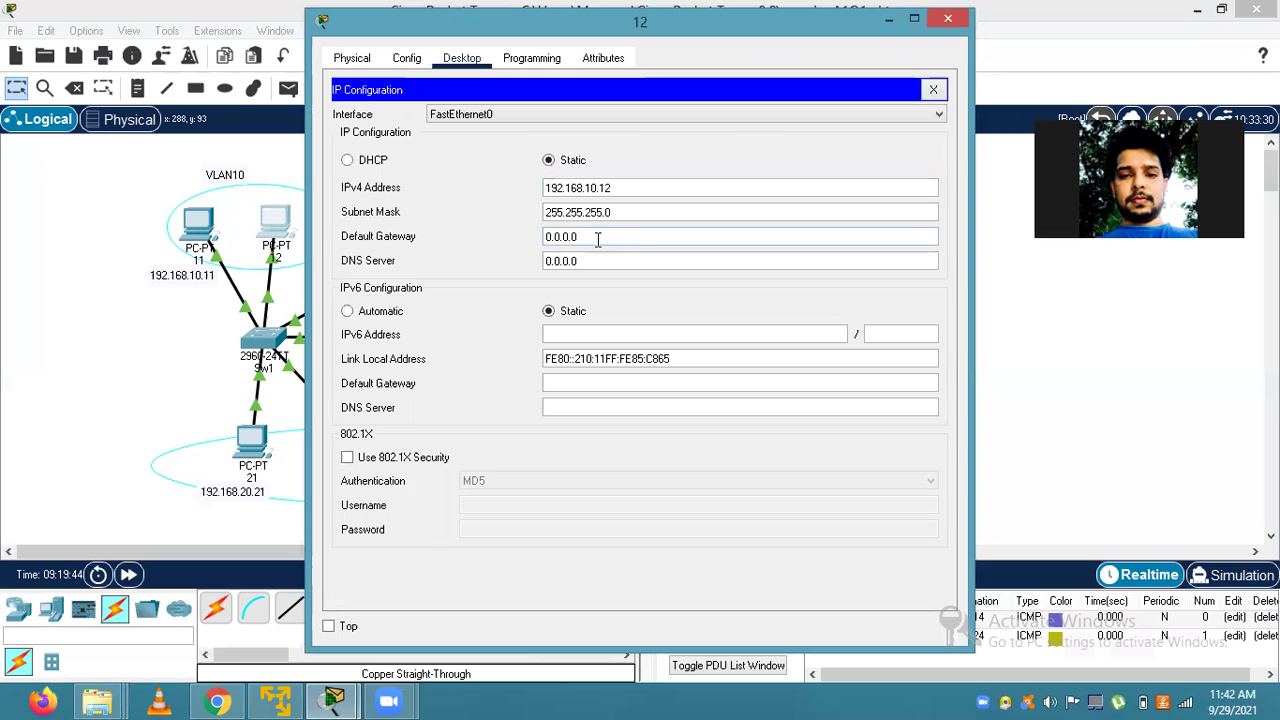
{"action": "left_click_drag", "start_coordinate": [597, 237], "coordinate": [537, 245]}
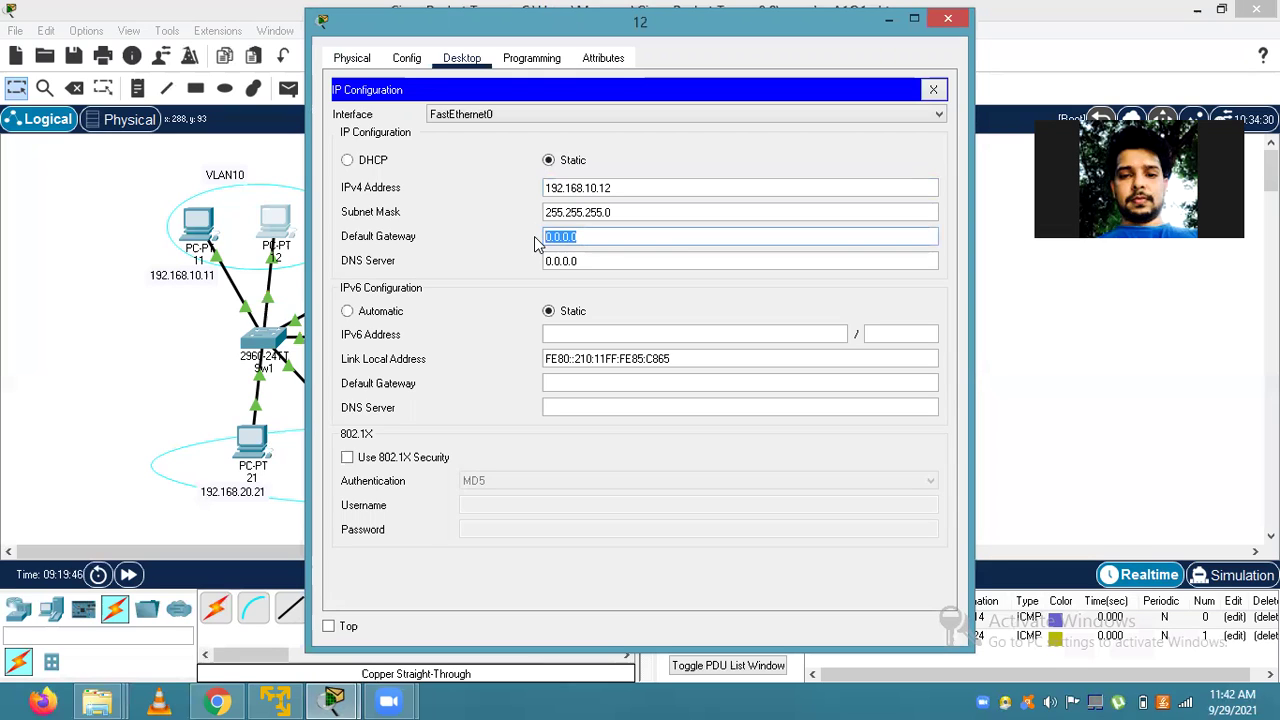
{"action": "type", "text": "192.1"}
{"action": "type", "text": "68."}
{"action": "type", "text": "10.1"}
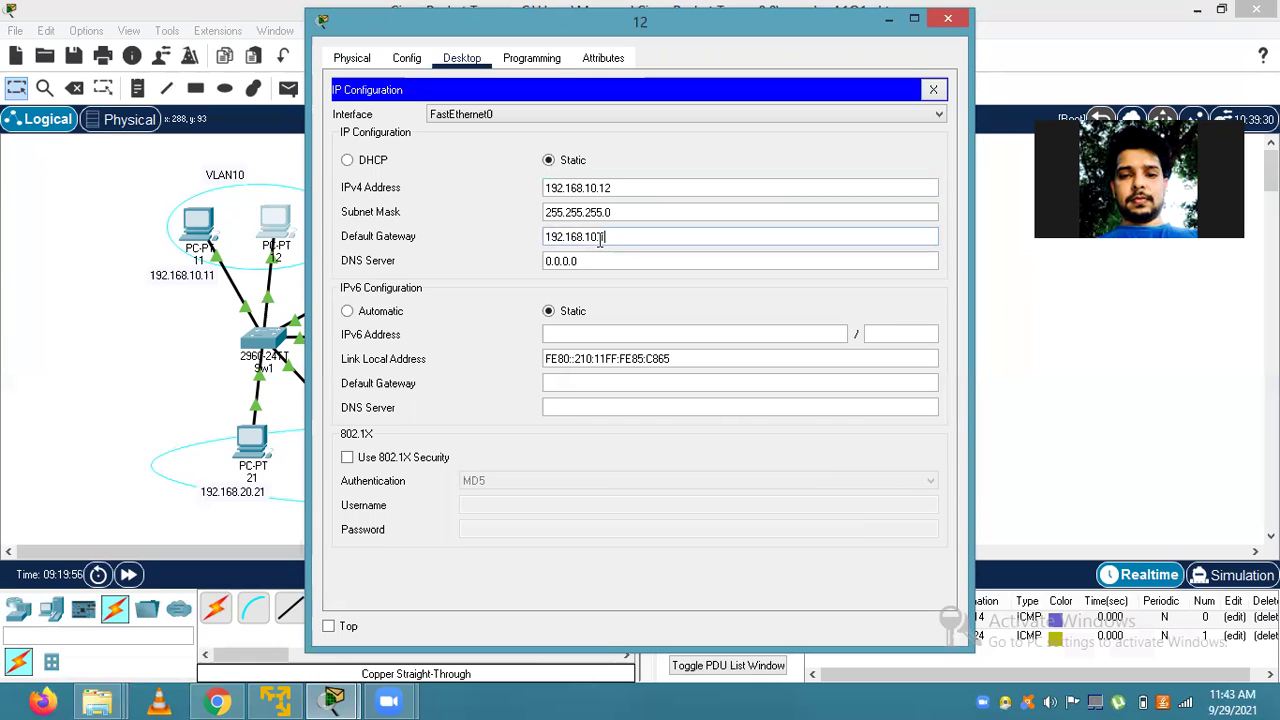
{"action": "key", "text": "Left"}
{"action": "key", "text": "Left"}
{"action": "key", "text": "Left"}
{"action": "key", "text": "Left"}
{"action": "key", "text": "Left"}
{"action": "key", "text": "Left"}
- Add a note reading 192.168.10.12 beside PC 12 on the topology
{"action": "left_click", "coordinate": [948, 21]}
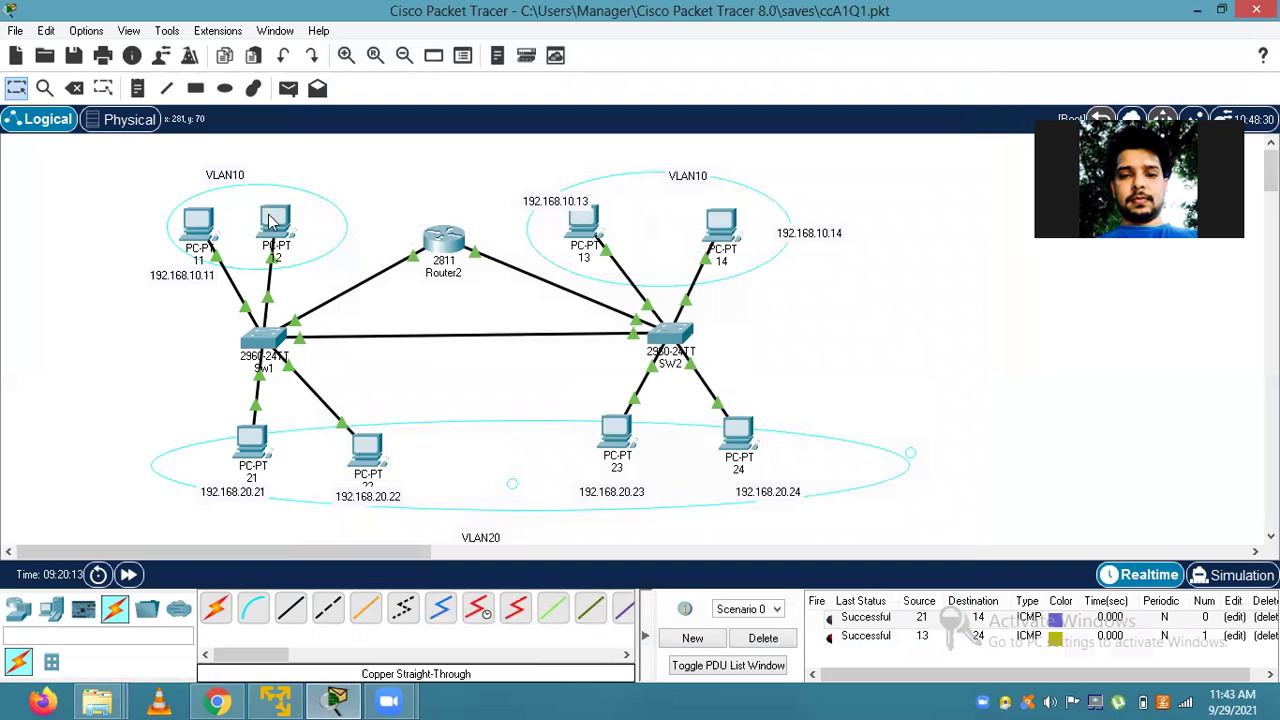
{"action": "left_click", "coordinate": [300, 258]}
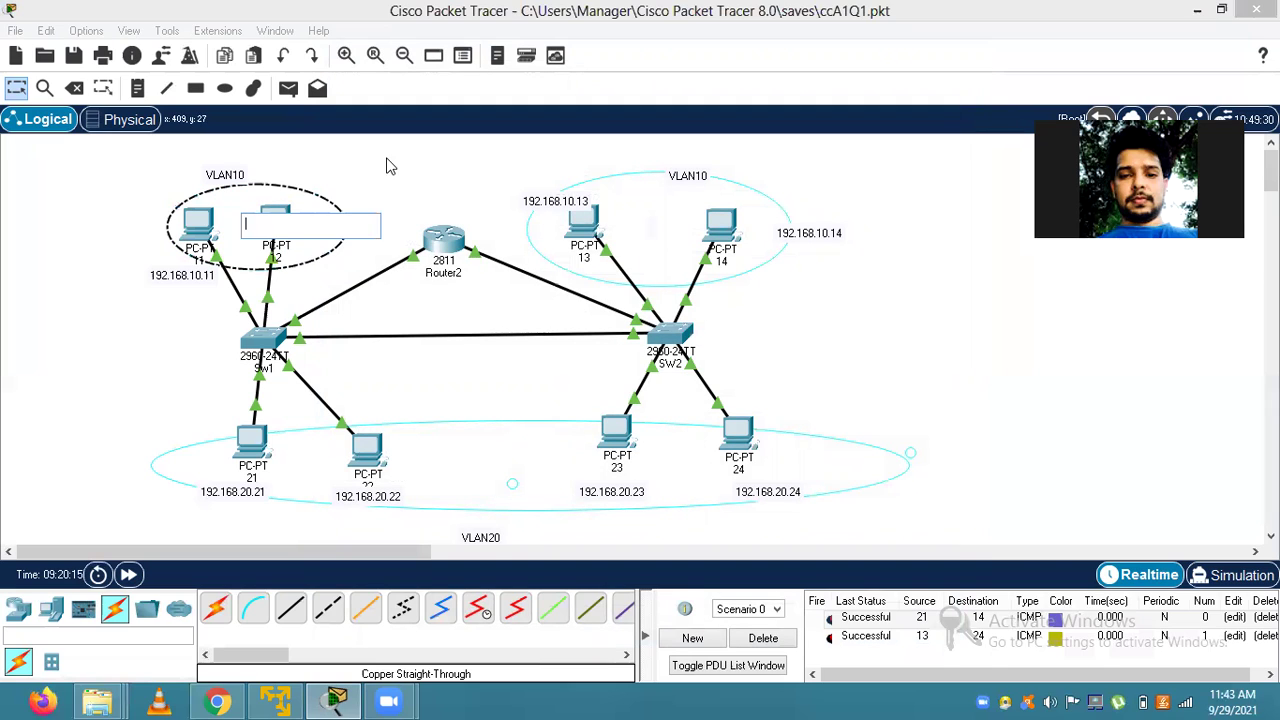
{"action": "left_click", "coordinate": [389, 165]}
{"action": "left_click", "coordinate": [137, 88]}
{"action": "left_click", "coordinate": [300, 258]}
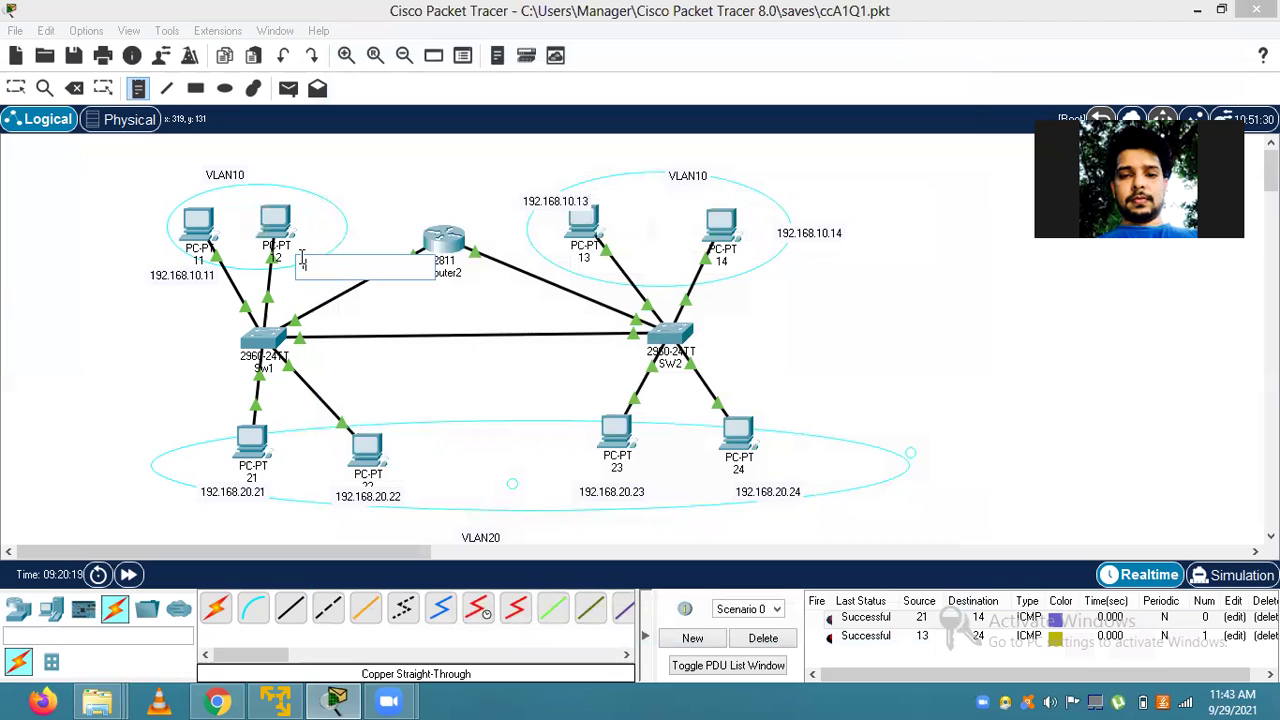
{"action": "type", "text": "8"}
{"action": "type", "text": ".10.12"}
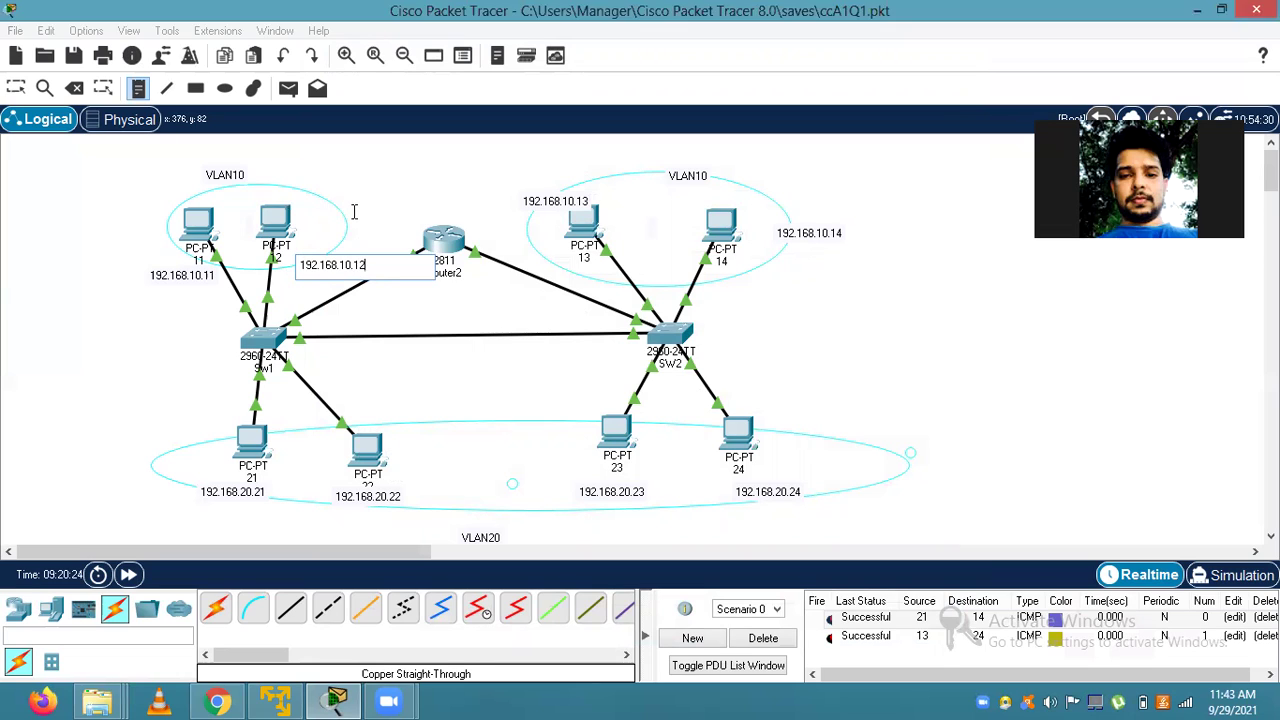
{"action": "left_click", "coordinate": [354, 212]}
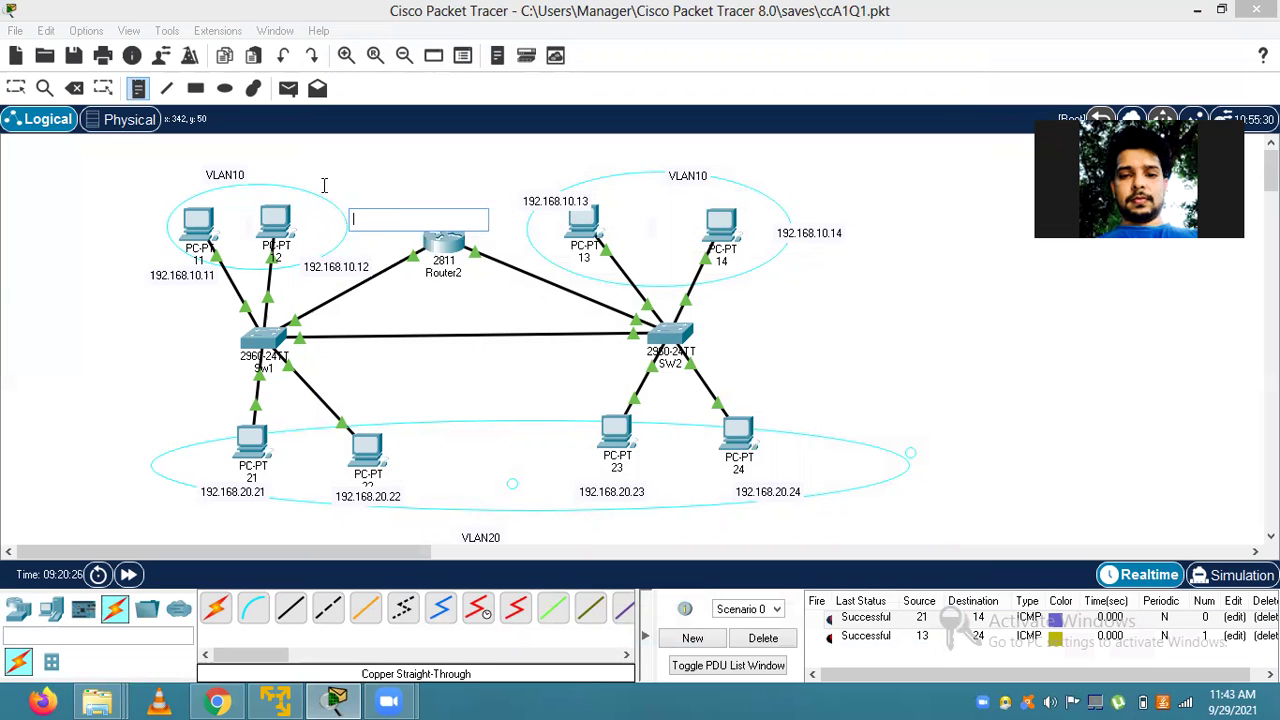
{"action": "key", "text": "Escape"}
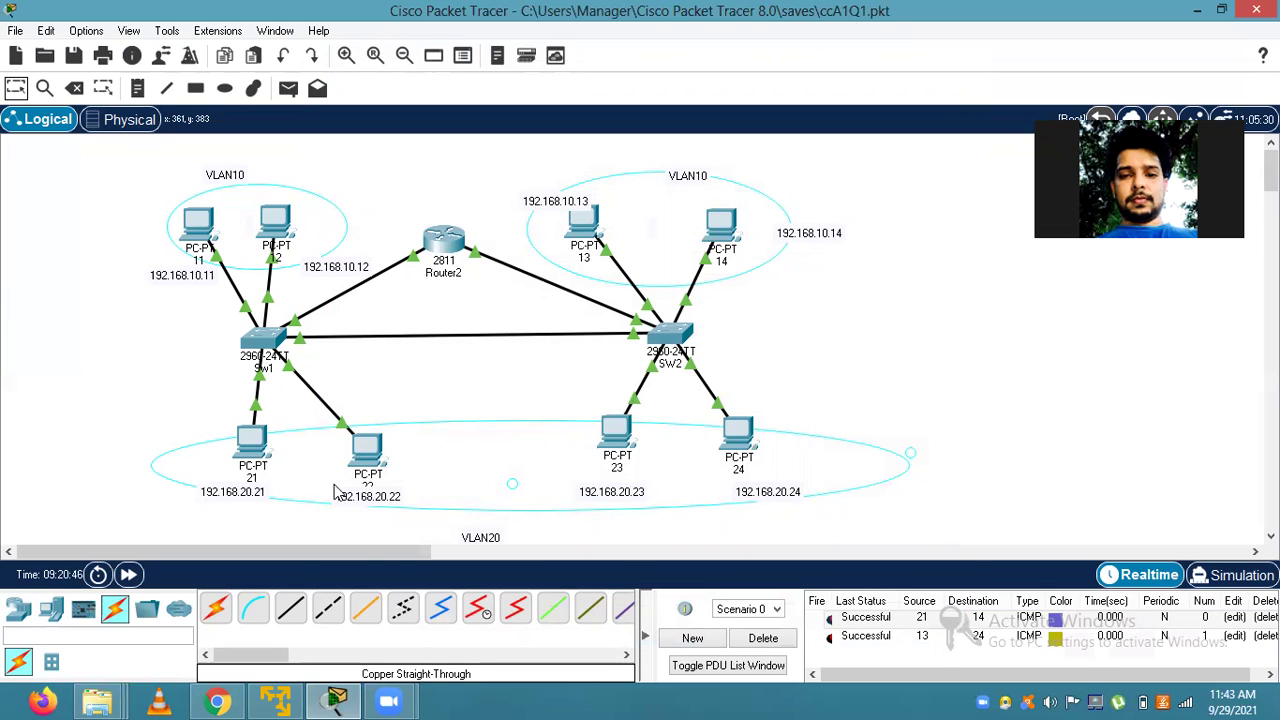
{"action": "left_click", "coordinate": [217, 701]}
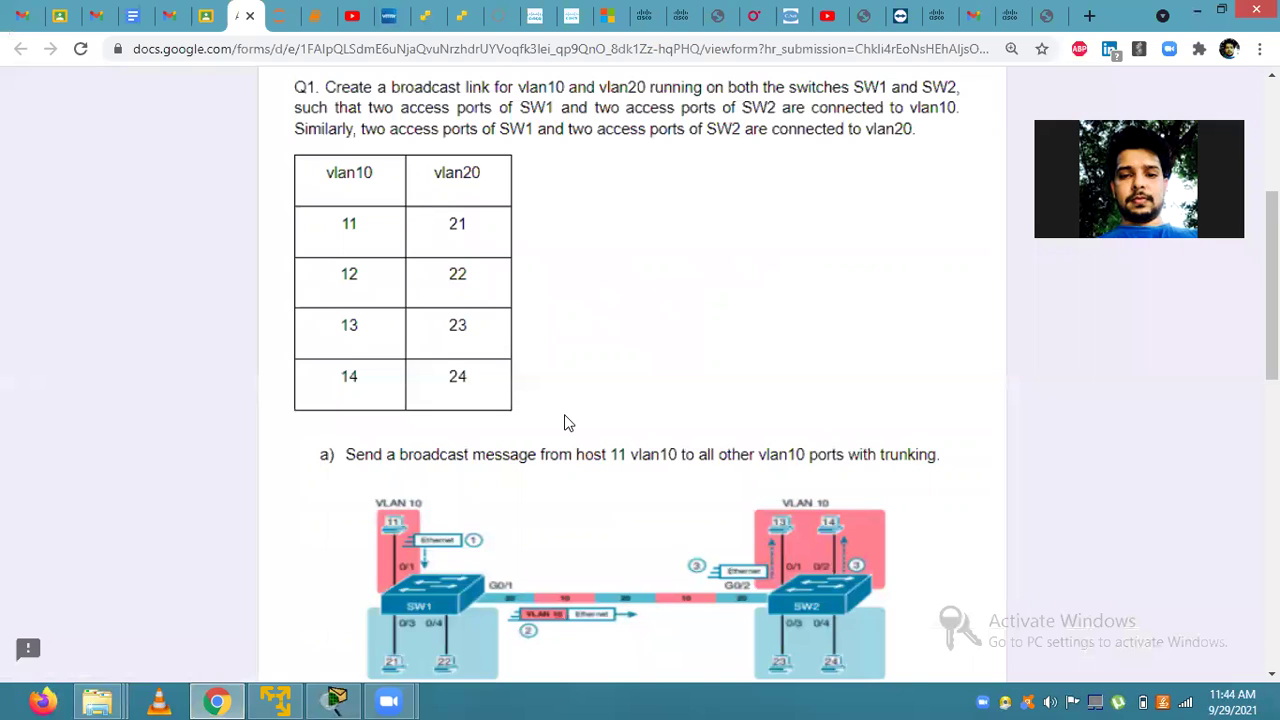
{"action": "scroll", "coordinate": [565, 423], "scroll_direction": "down", "scroll_amount": 1}
{"action": "scroll", "coordinate": [480, 426], "scroll_direction": "down", "scroll_amount": 1}
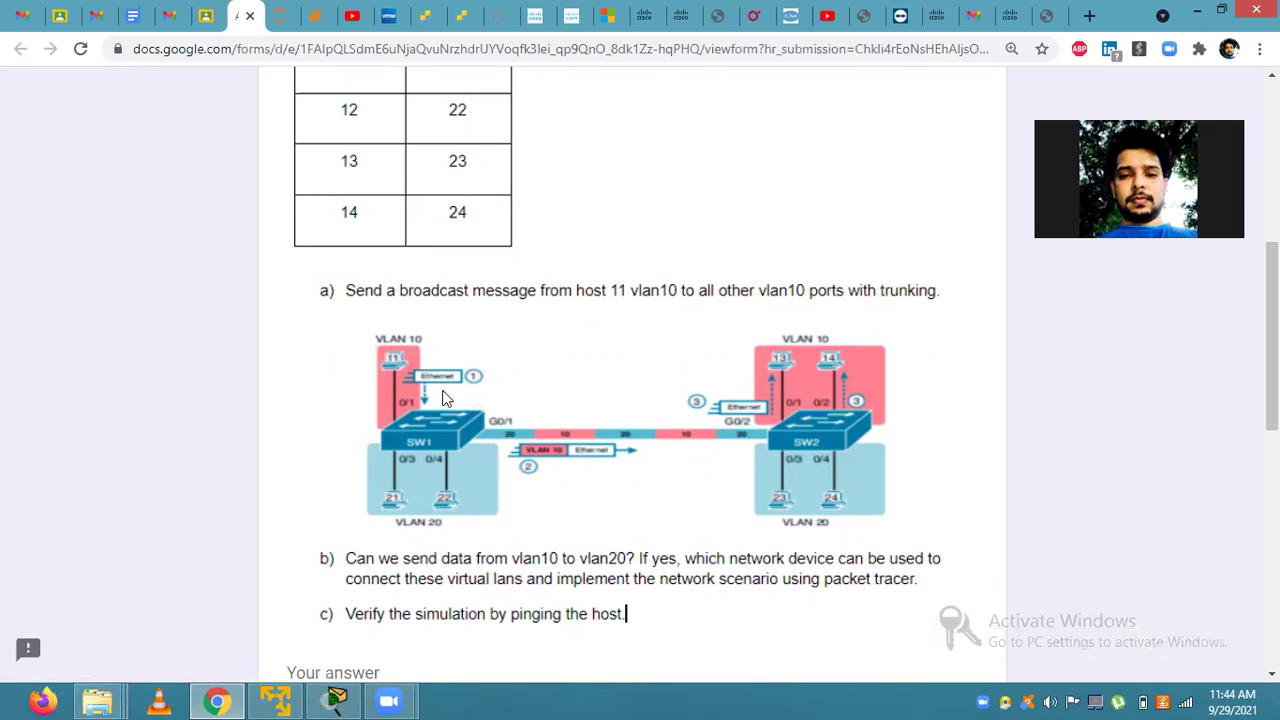
{"action": "left_click", "coordinate": [389, 700]}
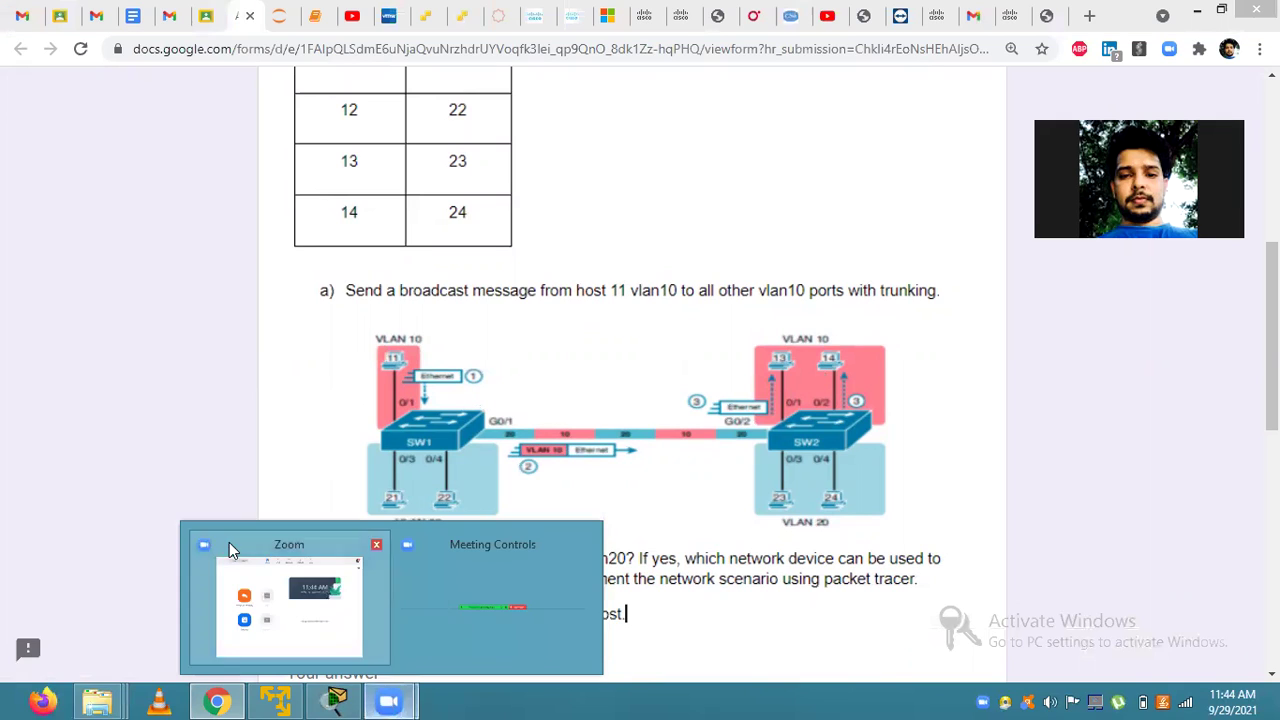
{"action": "left_click", "coordinate": [336, 700]}
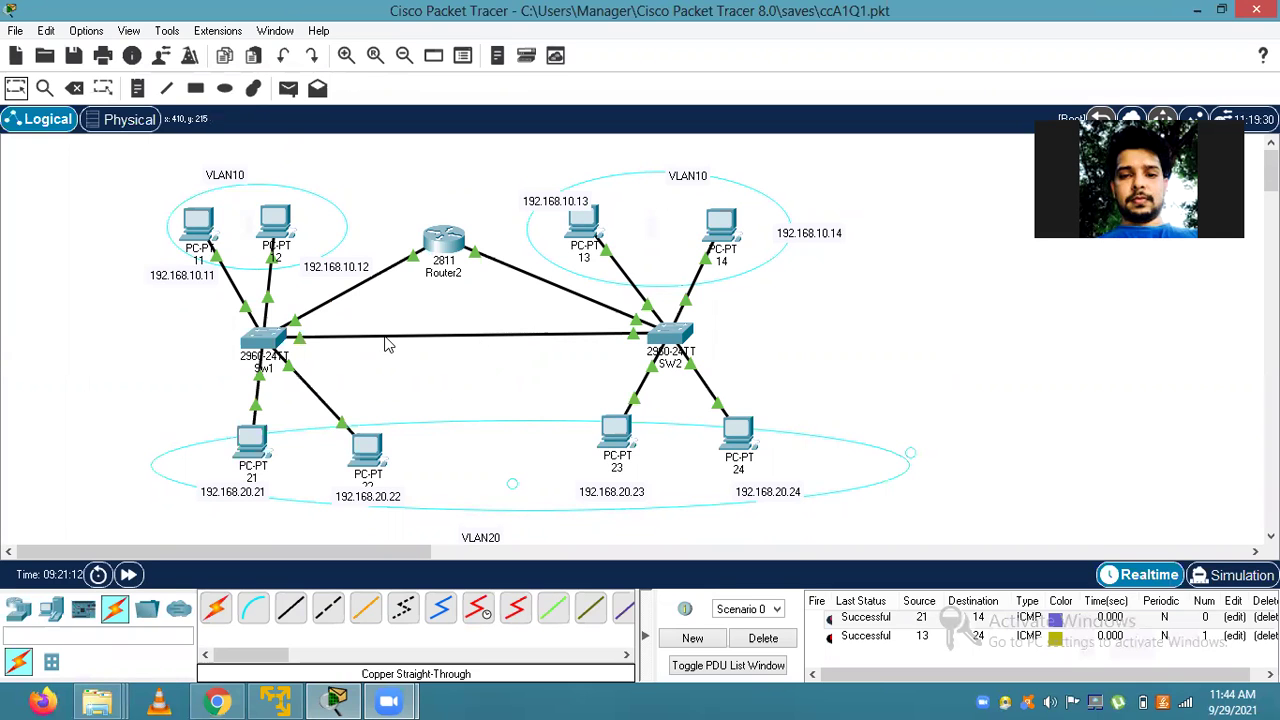
- Ping 192.168.10.12 from PC 11's Command Prompt
{"action": "left_click", "coordinate": [196, 226]}
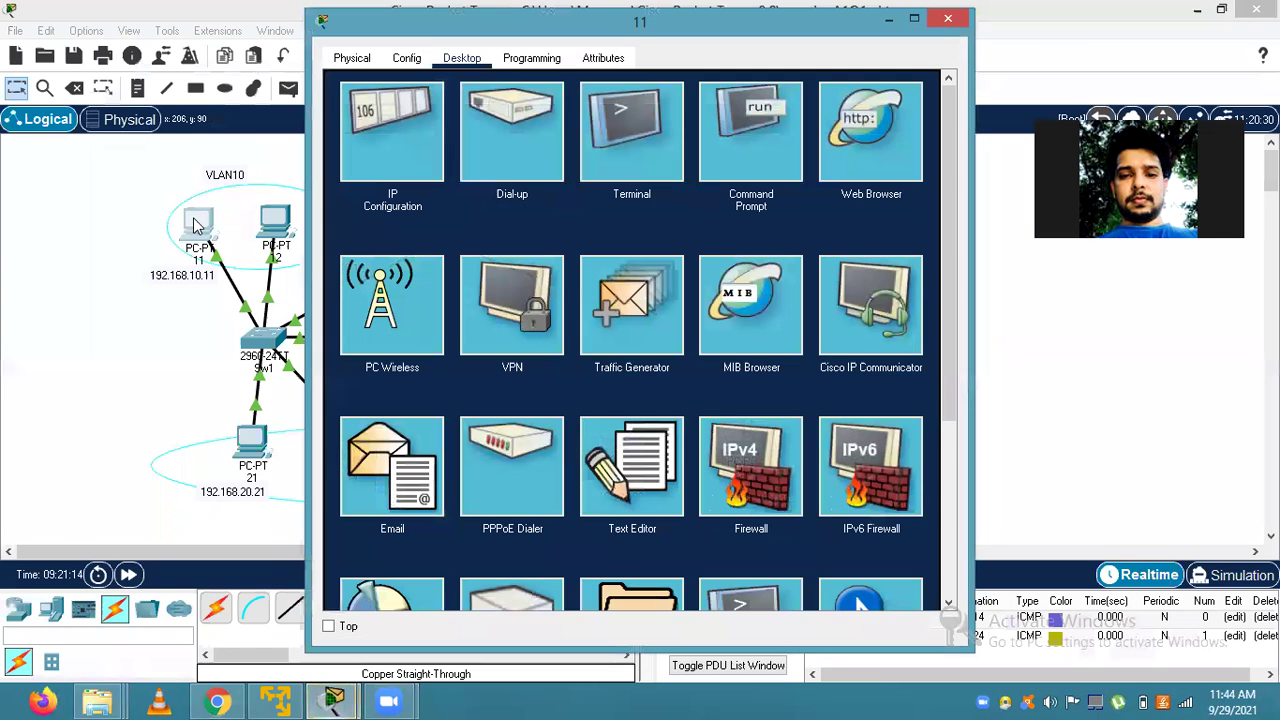
{"action": "left_click", "coordinate": [750, 153]}
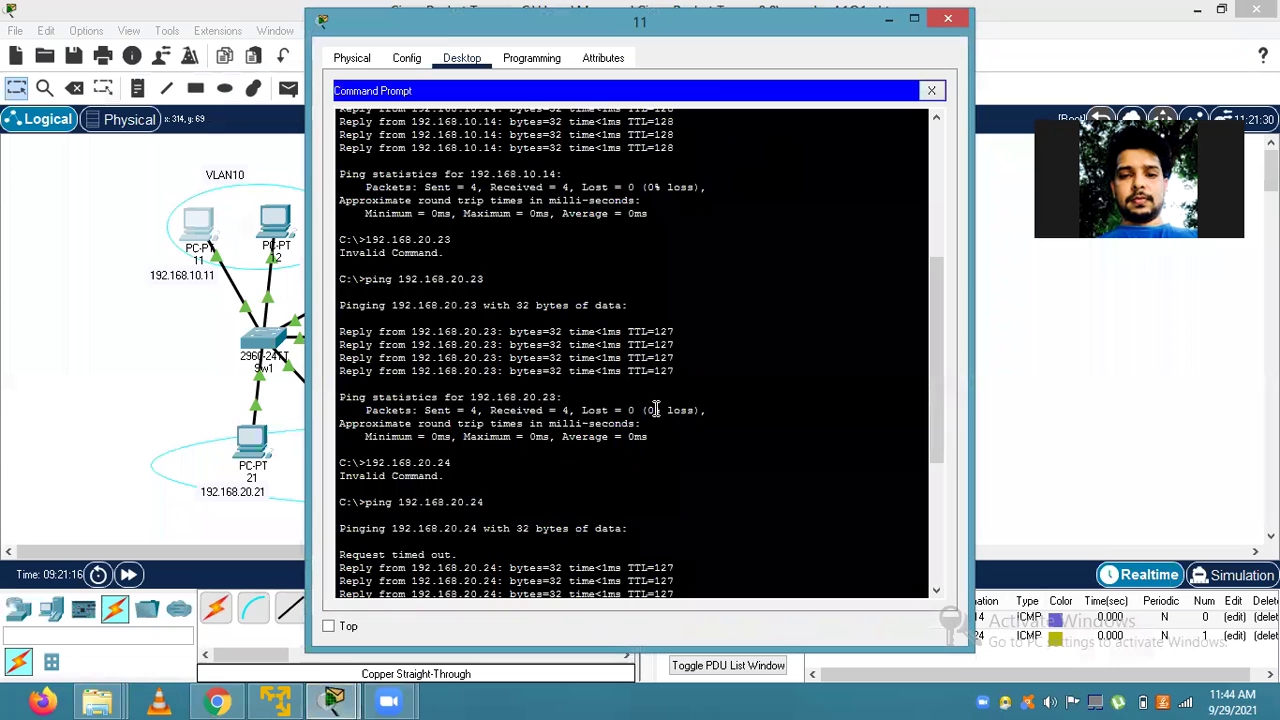
{"action": "scroll", "coordinate": [694, 465], "scroll_direction": "down", "scroll_amount": 5}
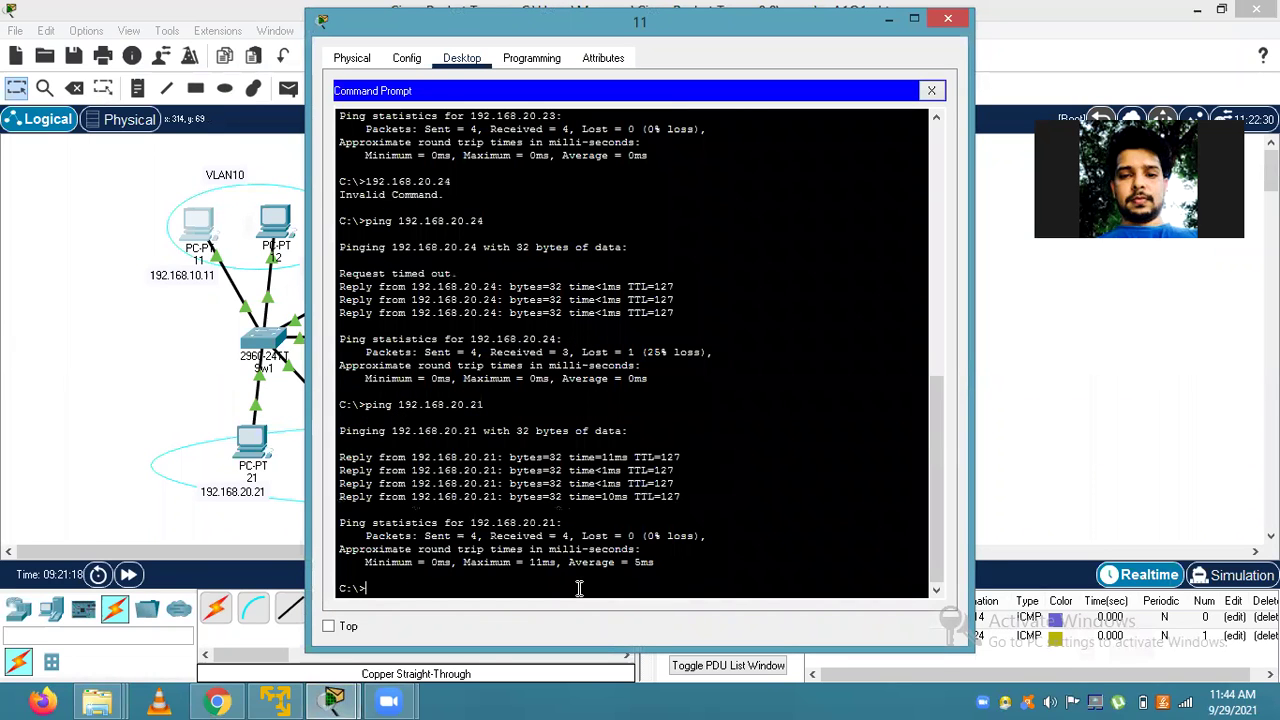
{"action": "type", "text": "ping"}
{"action": "type", "text": " 192.1"}
{"action": "type", "text": "68."}
{"action": "type", "text": "10."}
{"action": "type", "text": "12"}
{"action": "key", "text": "Return"}
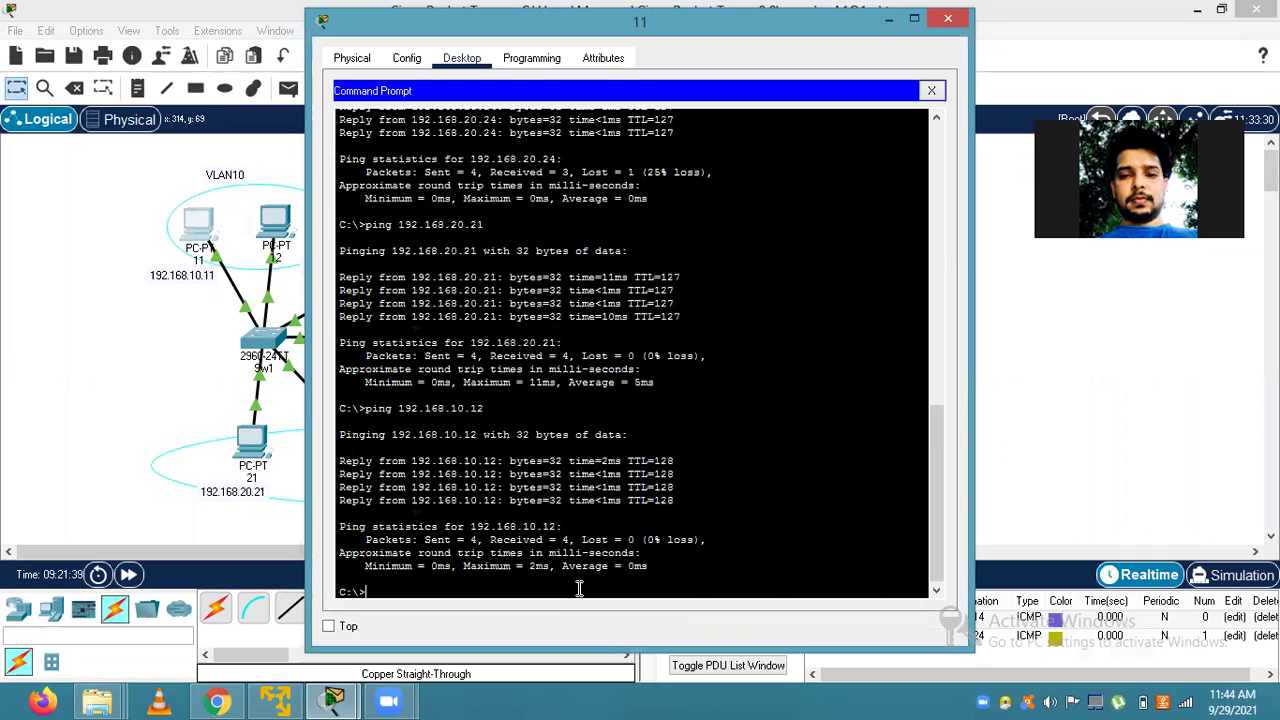
- Ping 192.168.10.13 and 192.168.10.14 from PC 11, both with 0% loss
{"action": "key", "text": "Up"}
{"action": "key", "text": "BackSpace"}
{"action": "key", "text": "Return"}
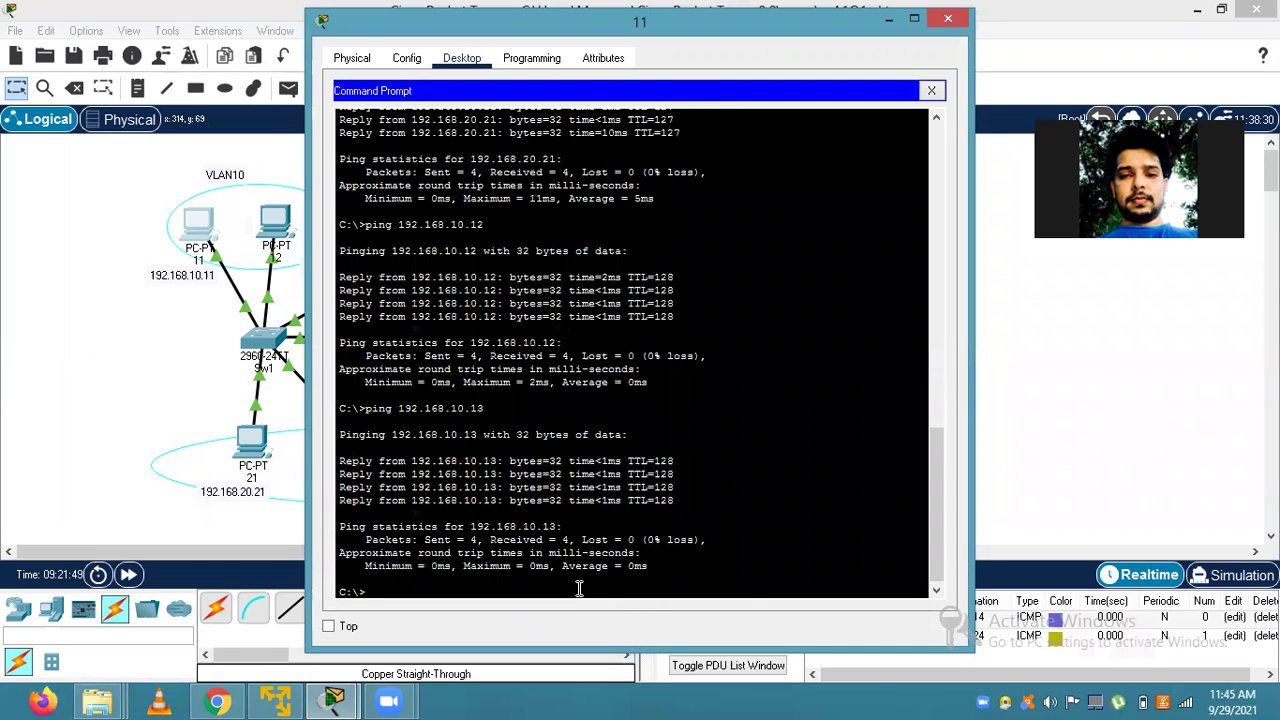
{"action": "key", "text": "Up"}
{"action": "type", "text": "4"}
{"action": "key", "text": "Return"}
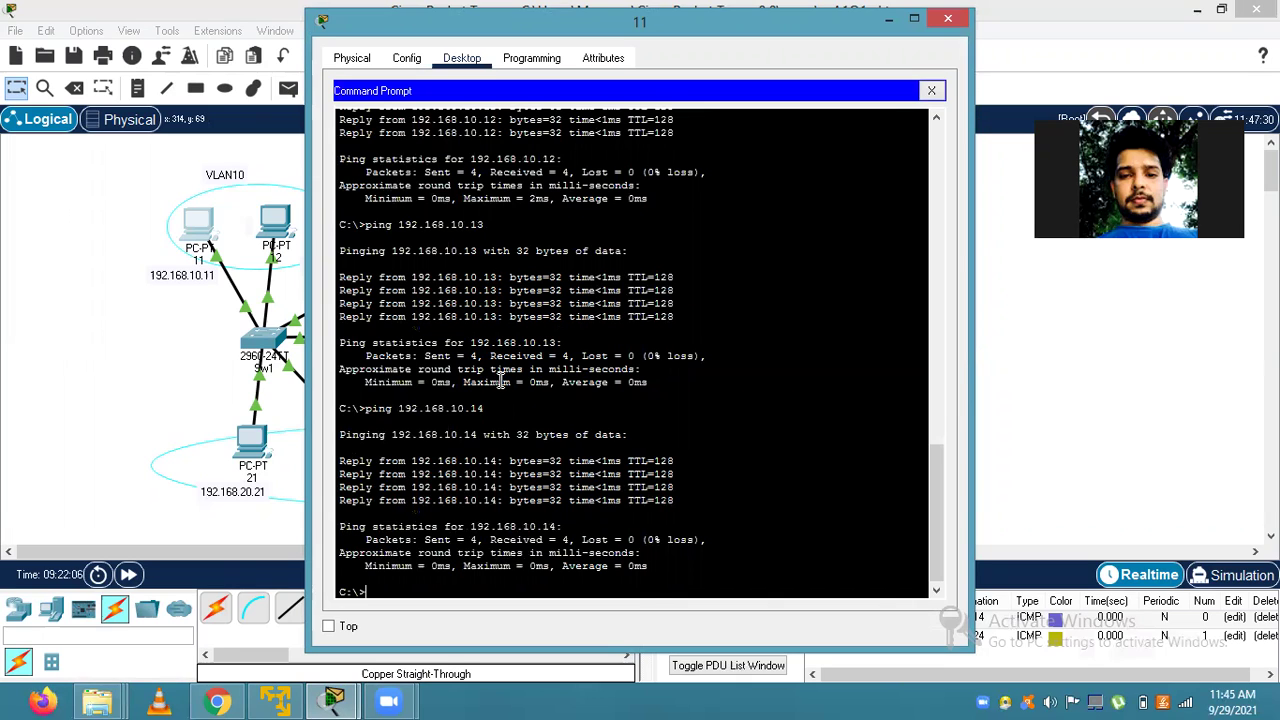
- Return to the Google Form and scroll to Q1 parts b) and c) on inter-VLAN devices and pinging
{"action": "left_click", "coordinate": [215, 700]}
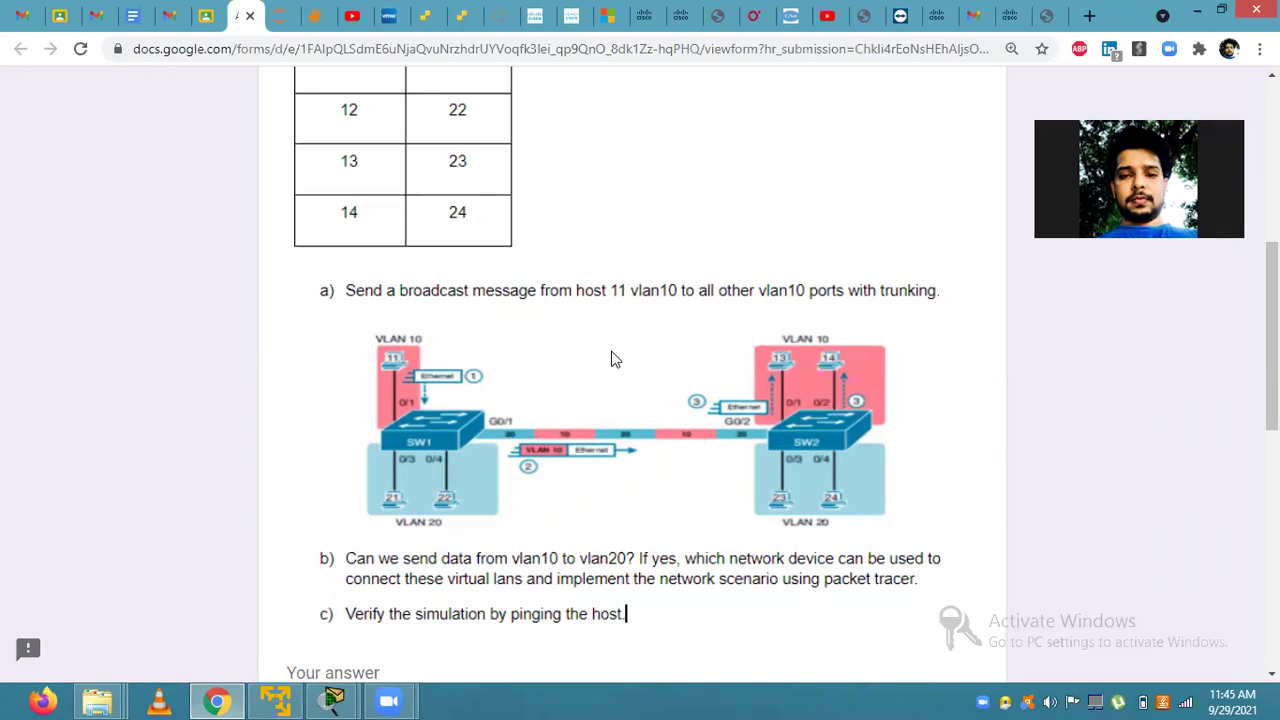
{"action": "scroll", "coordinate": [615, 359], "scroll_direction": "down", "scroll_amount": 1}
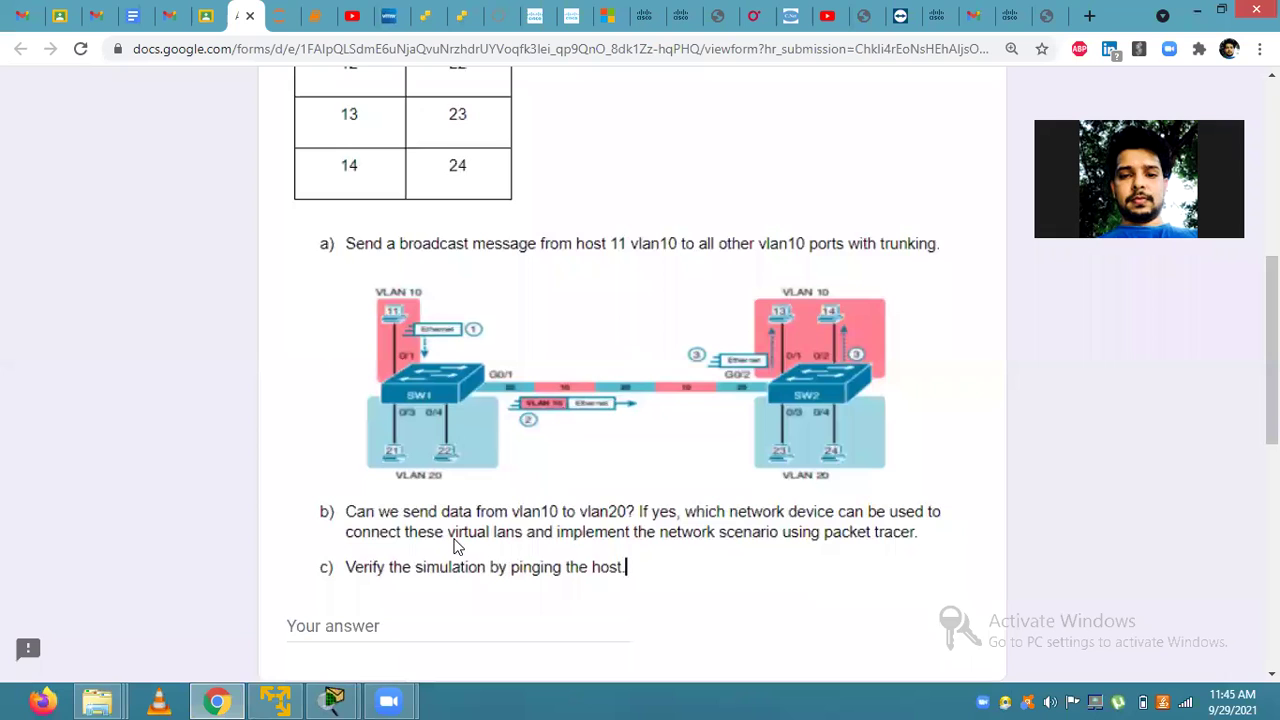
{"action": "scroll", "coordinate": [346, 520], "scroll_direction": "down", "scroll_amount": 1}
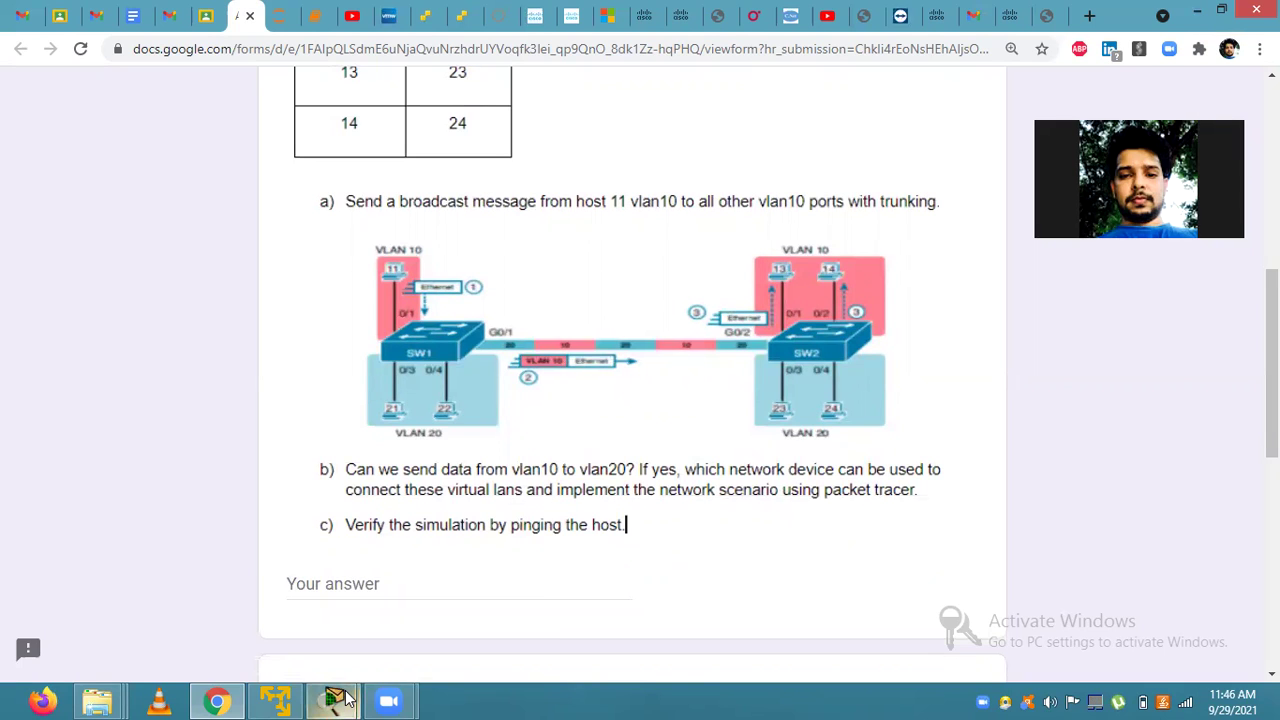
{"action": "mouse_move", "coordinate": [334, 701]}
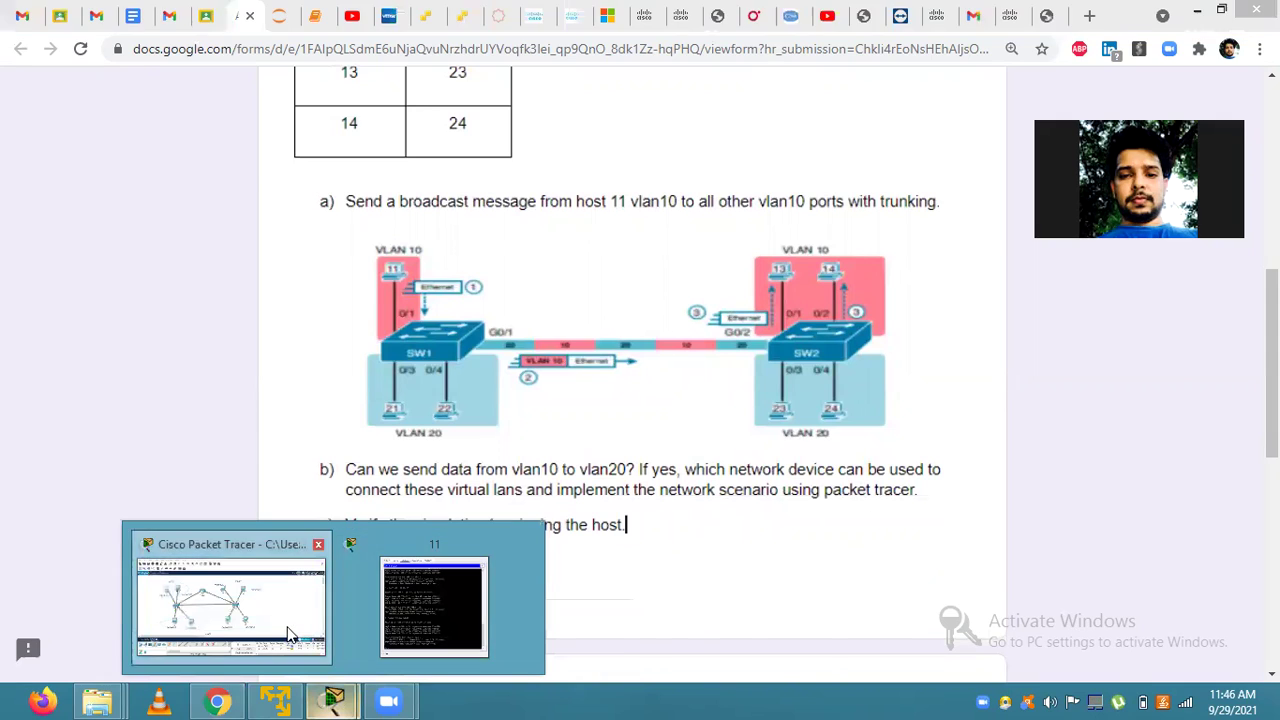
- Bring the Packet Tracer VLAN10/VLAN20 topology window back to the front
{"action": "left_click", "coordinate": [288, 633]}
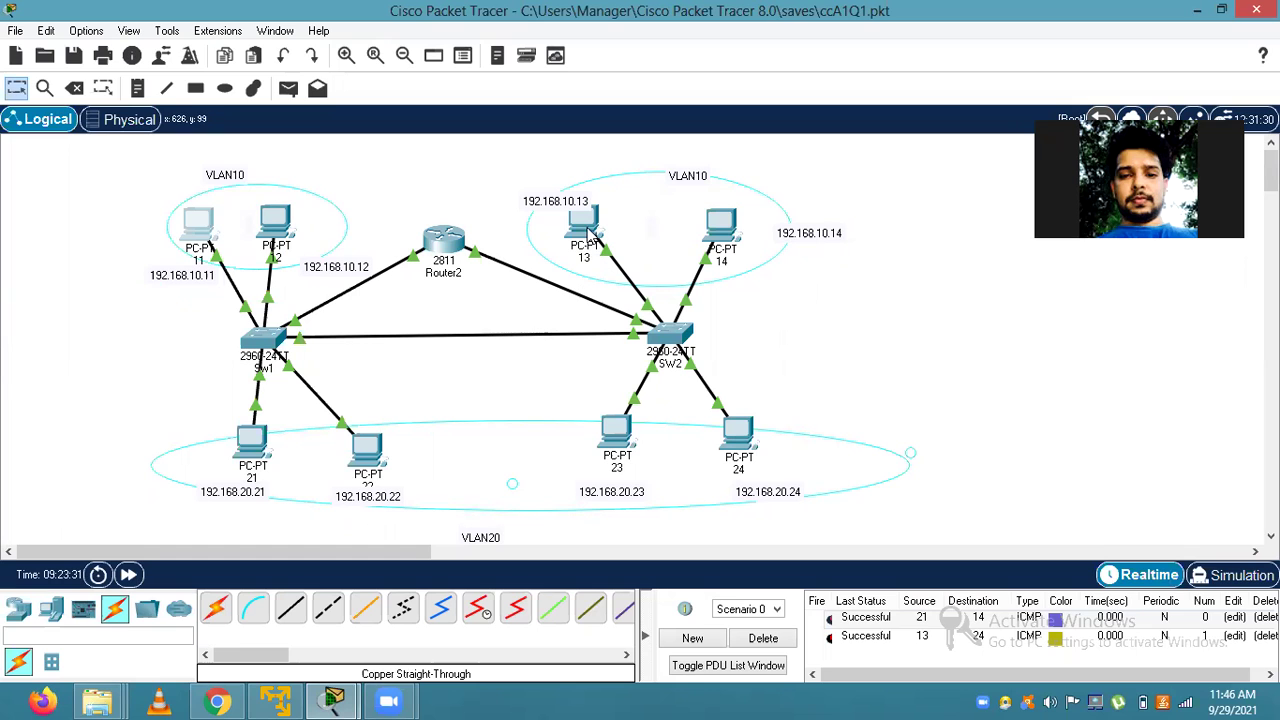
- Ping VLAN20 host 192.168.20.21 from PC 13's Command Prompt
{"action": "left_click", "coordinate": [589, 232]}
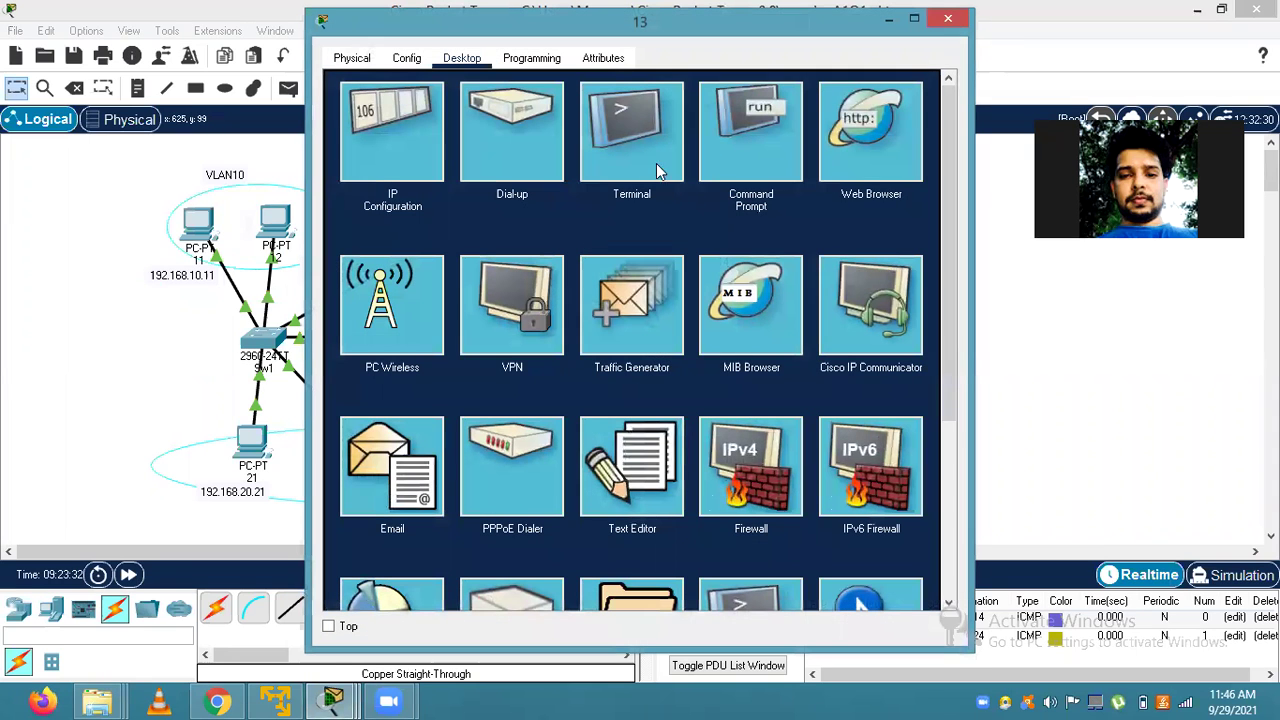
{"action": "left_click", "coordinate": [714, 156]}
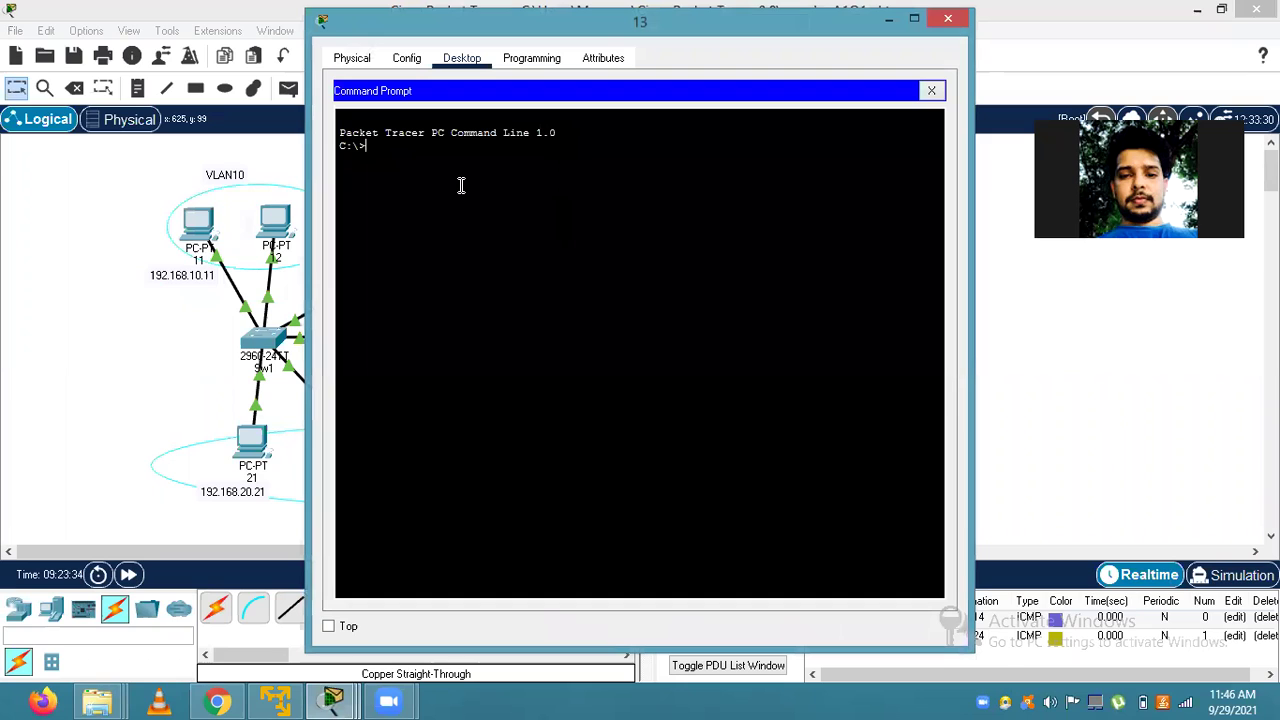
{"action": "type", "text": "pin"}
{"action": "type", "text": "g 192.168."}
{"action": "type", "text": "20."}
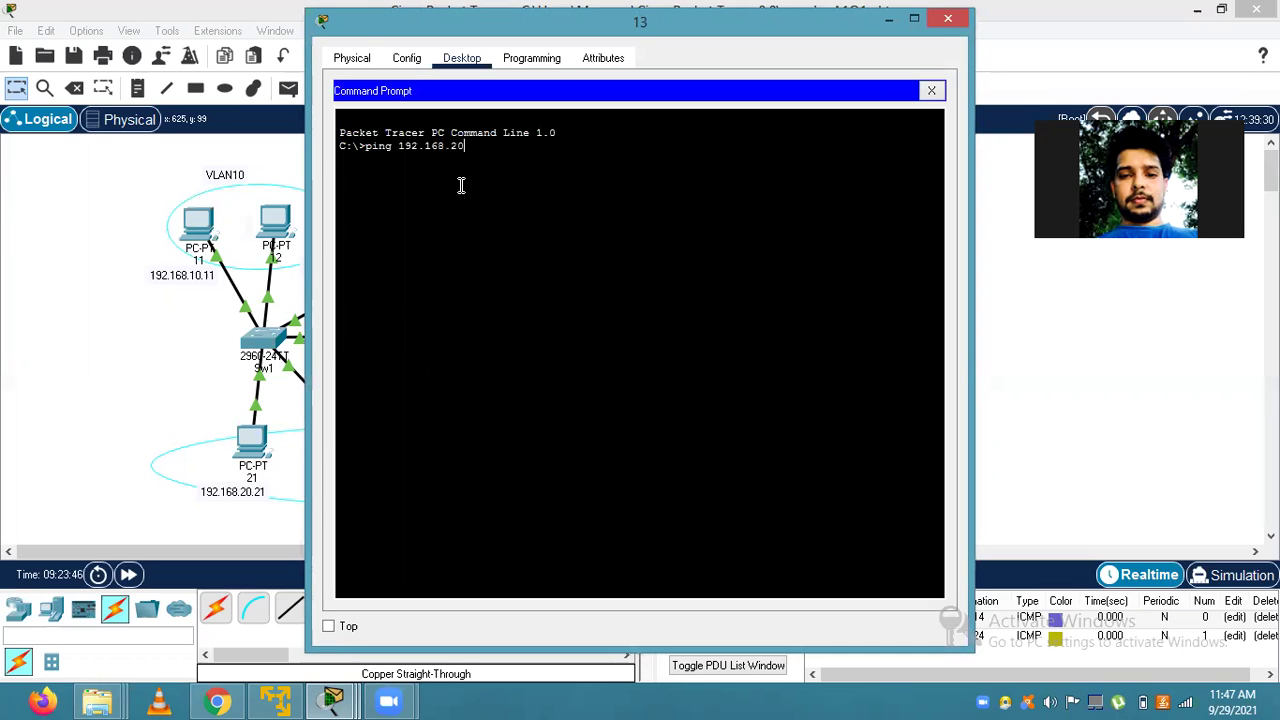
{"action": "type", "text": "21"}
{"action": "key", "text": "Return"}
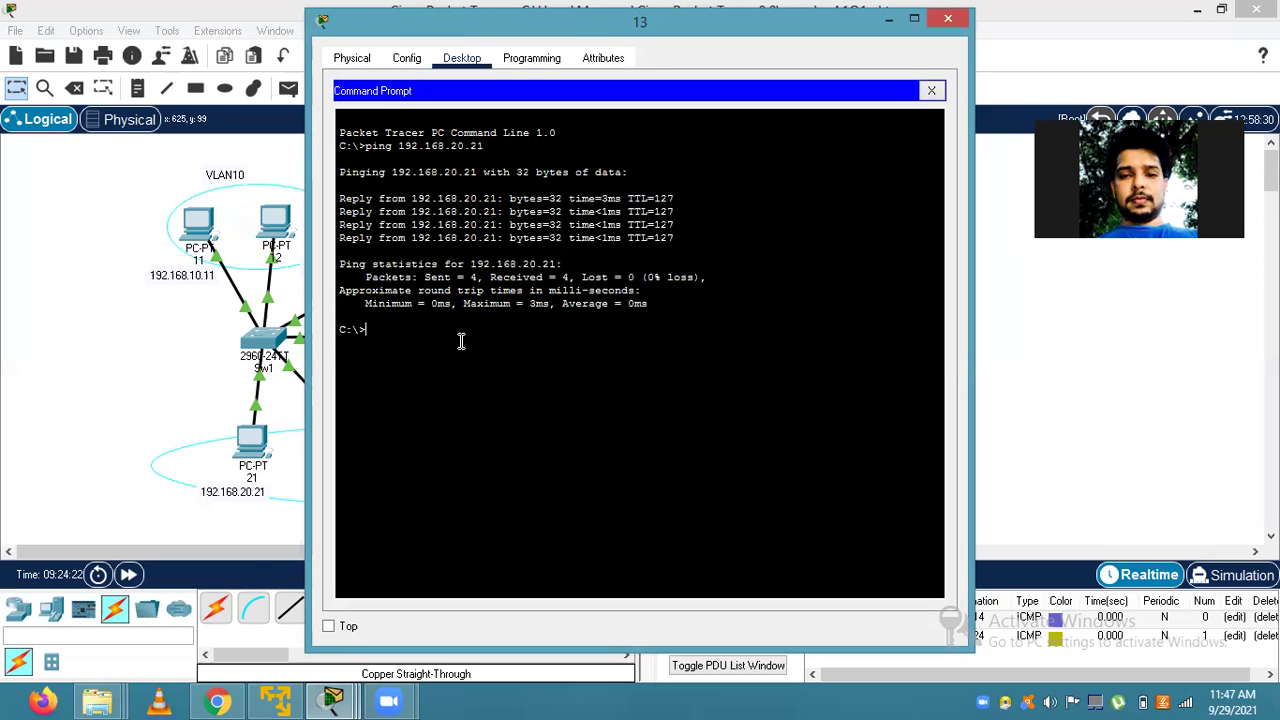
- Ping 192.168.20.24 and 192.168.10.11 from PC 13 by editing recalled commands
{"action": "type", "text": "ping"}
{"action": "key", "text": "BackSpace"}
{"action": "key", "text": "BackSpace"}
{"action": "key", "text": "BackSpace"}
{"action": "key", "text": "Up"}
{"action": "key", "text": "BackSpace"}
{"action": "type", "text": "24"}
{"action": "key", "text": "BackSpace"}
{"action": "key", "text": "BackSpace"}
{"action": "key", "text": "Return"}
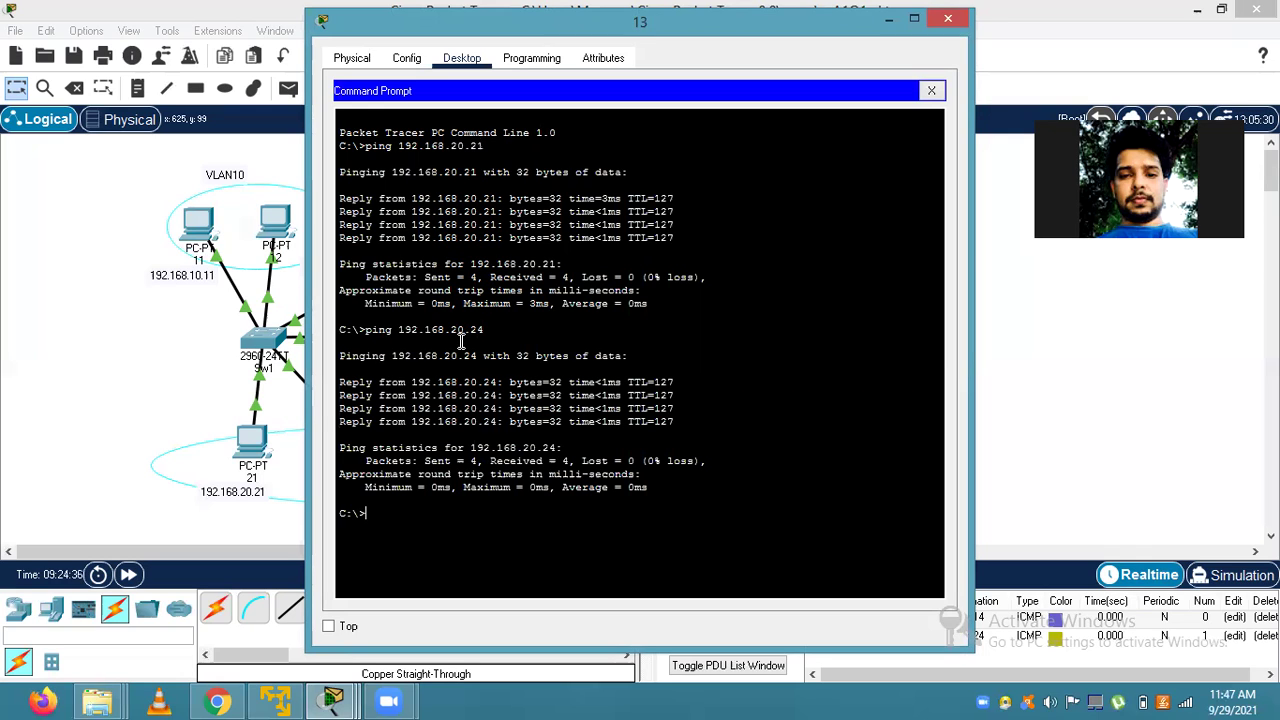
{"action": "key", "text": "Up"}
{"action": "key", "text": "BackSpace"}
{"action": "key", "text": "BackSpace"}
{"action": "key", "text": "BackSpace"}
{"action": "key", "text": "BackSpace"}
{"action": "key", "text": "BackSpace"}
{"action": "type", "text": "10."}
{"action": "type", "text": "11"}
{"action": "key", "text": "Return"}
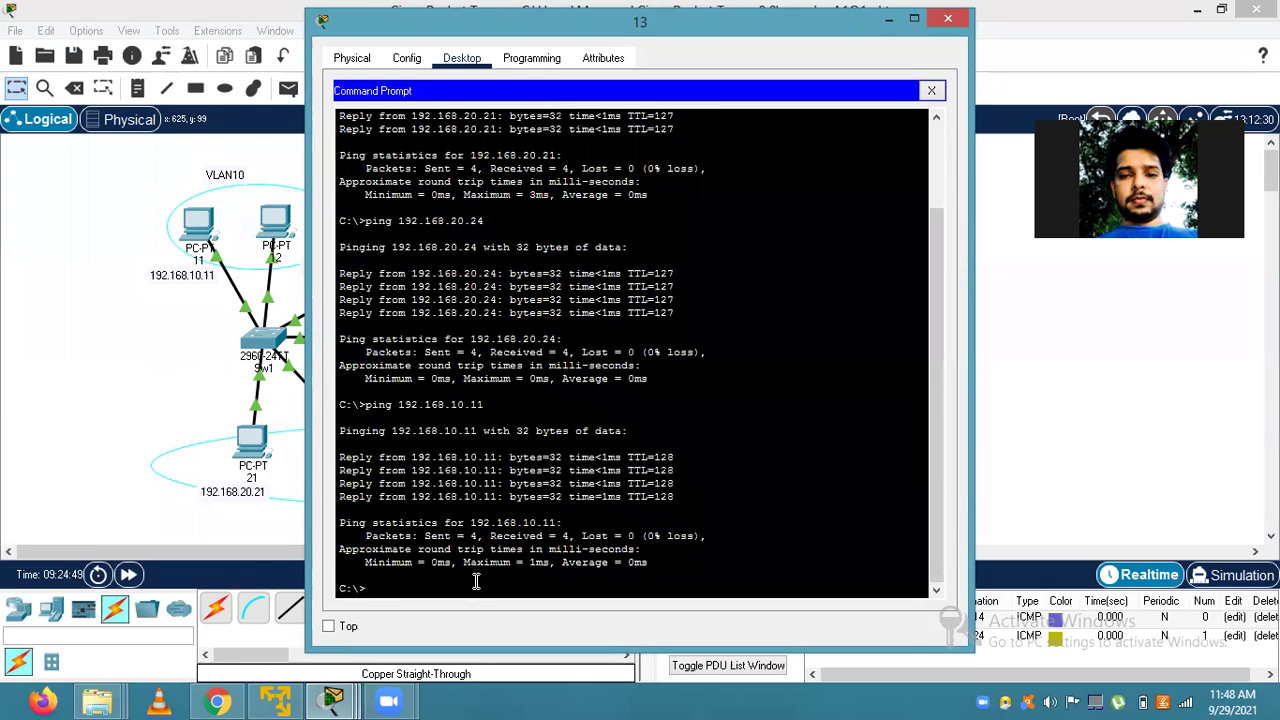
- Ping 192.168.10.14 and 192.168.20.22 from PC 13, then return to the topology
{"action": "key", "text": "Up"}
{"action": "key", "text": "BackSpace"}
{"action": "key", "text": "BackSpace"}
{"action": "type", "text": "2.168.10.14"}
{"action": "key", "text": "Return"}
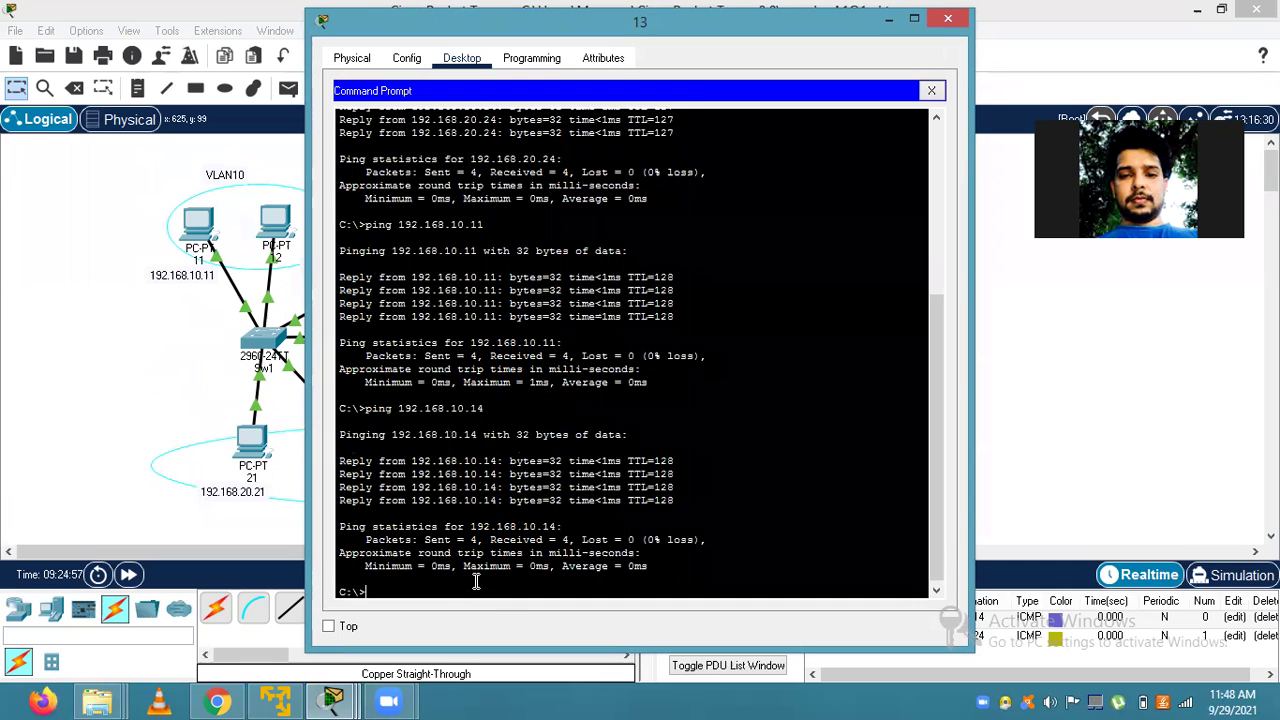
{"action": "key", "text": "Up"}
{"action": "key", "text": "BackSpace"}
{"action": "key", "text": "BackSpace"}
{"action": "key", "text": "BackSpace"}
{"action": "key", "text": "BackSpace"}
{"action": "key", "text": "BackSpace"}
{"action": "type", "text": "20."}
{"action": "type", "text": "22"}
{"action": "key", "text": "Return"}
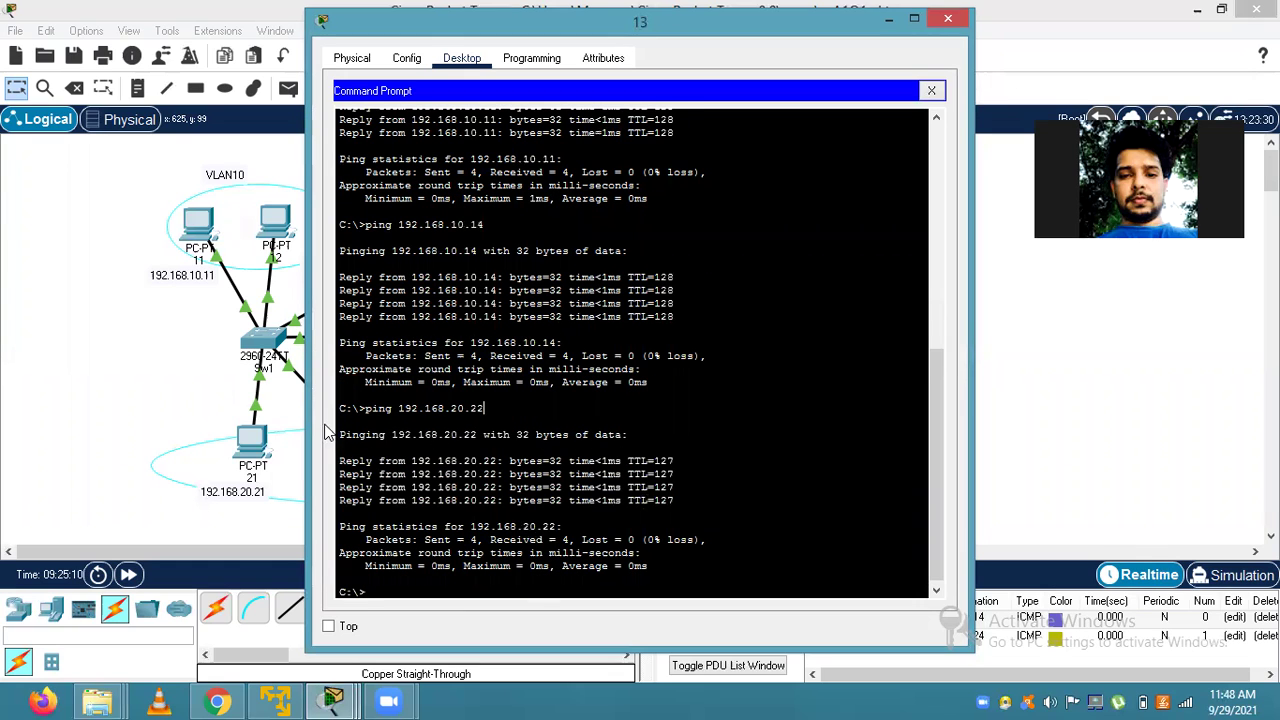
{"action": "left_click", "coordinate": [164, 379]}
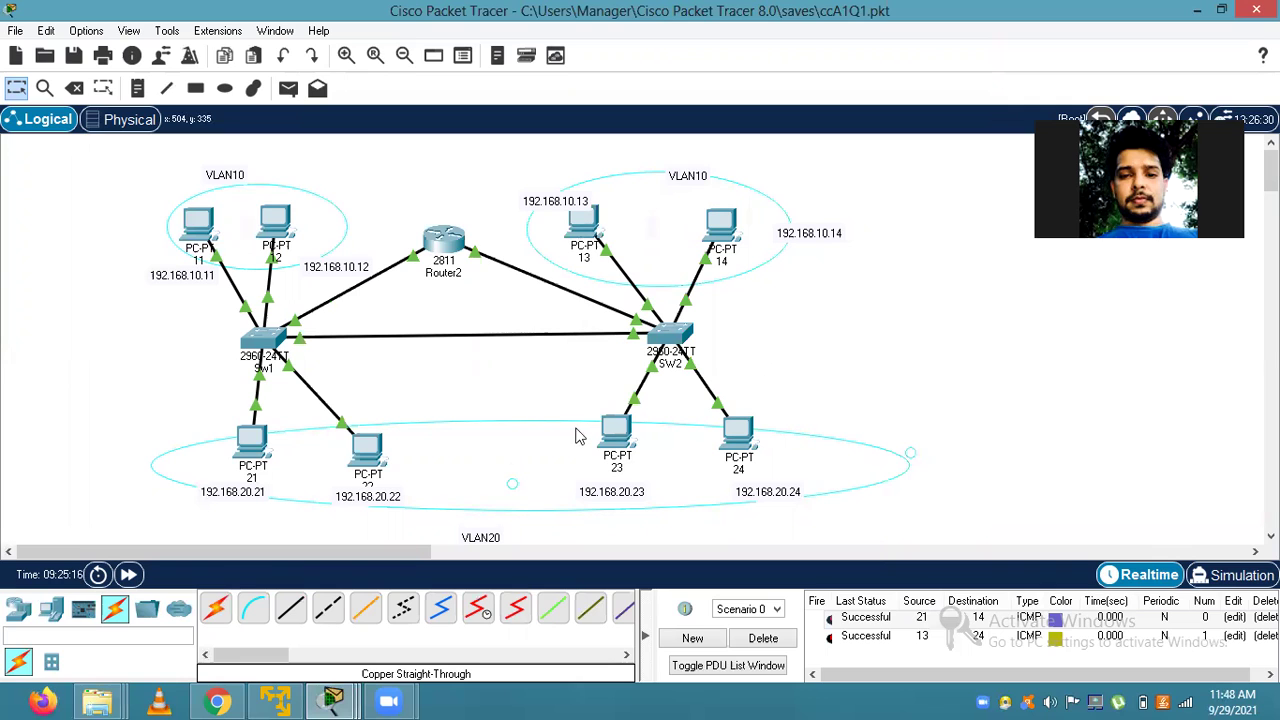
- Return to the Google Form in Chrome and review Q1's vlan10/vlan20 port table and trunking diagram
{"action": "left_click", "coordinate": [217, 701]}
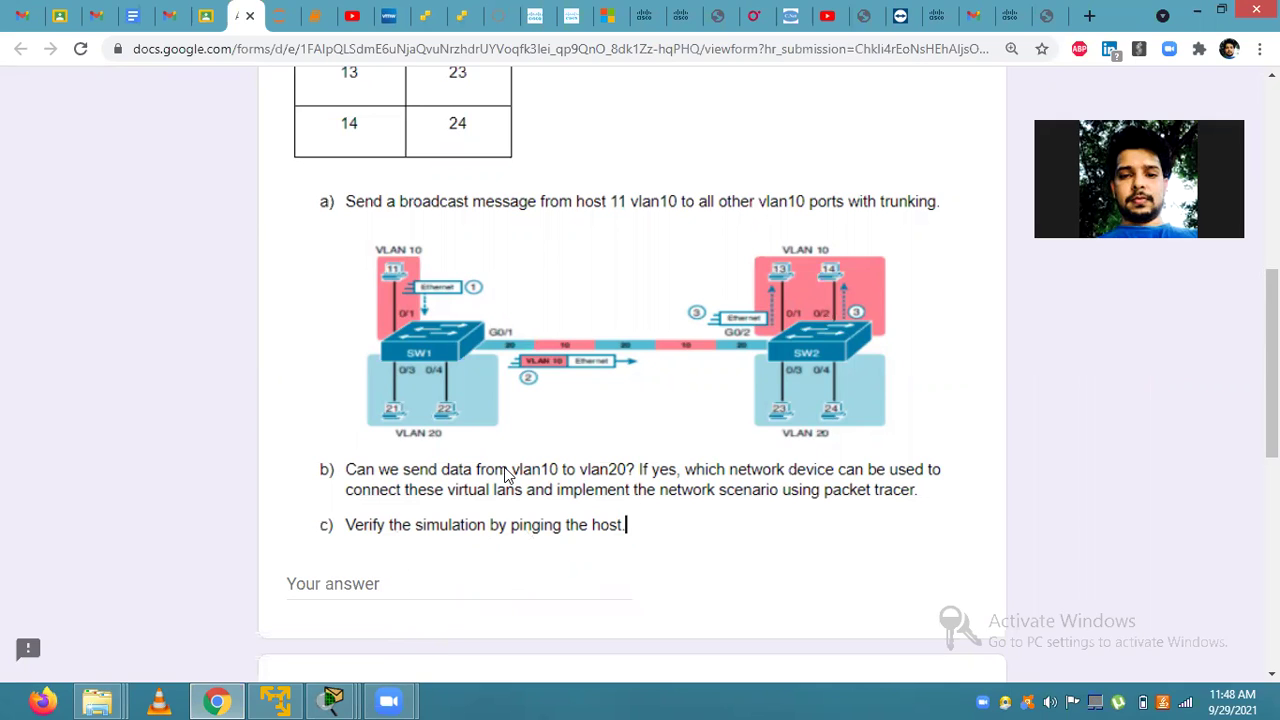
{"action": "scroll", "coordinate": [505, 475], "scroll_direction": "up", "scroll_amount": 1}
{"action": "scroll", "coordinate": [505, 475], "scroll_direction": "up", "scroll_amount": 1}
{"action": "scroll", "coordinate": [505, 475], "scroll_direction": "up", "scroll_amount": 1}
{"action": "scroll", "coordinate": [505, 475], "scroll_direction": "up", "scroll_amount": 2}
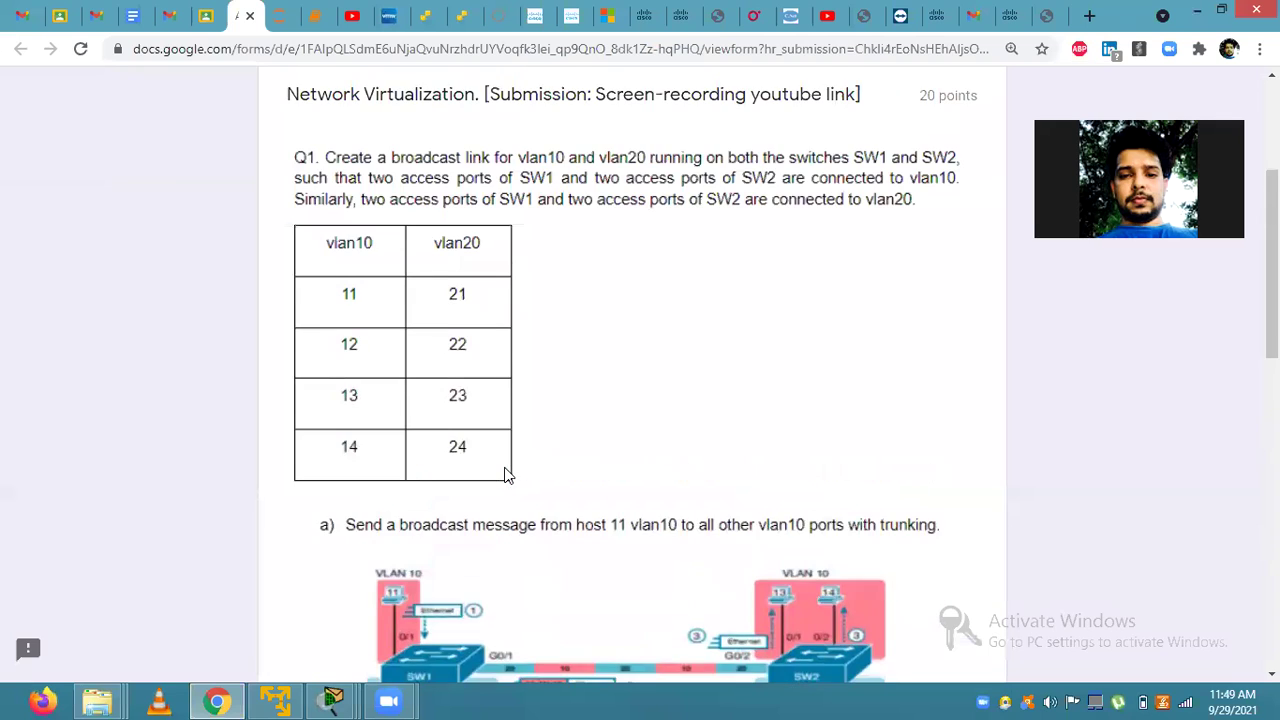
{"action": "scroll", "coordinate": [505, 475], "scroll_direction": "down", "scroll_amount": 1}
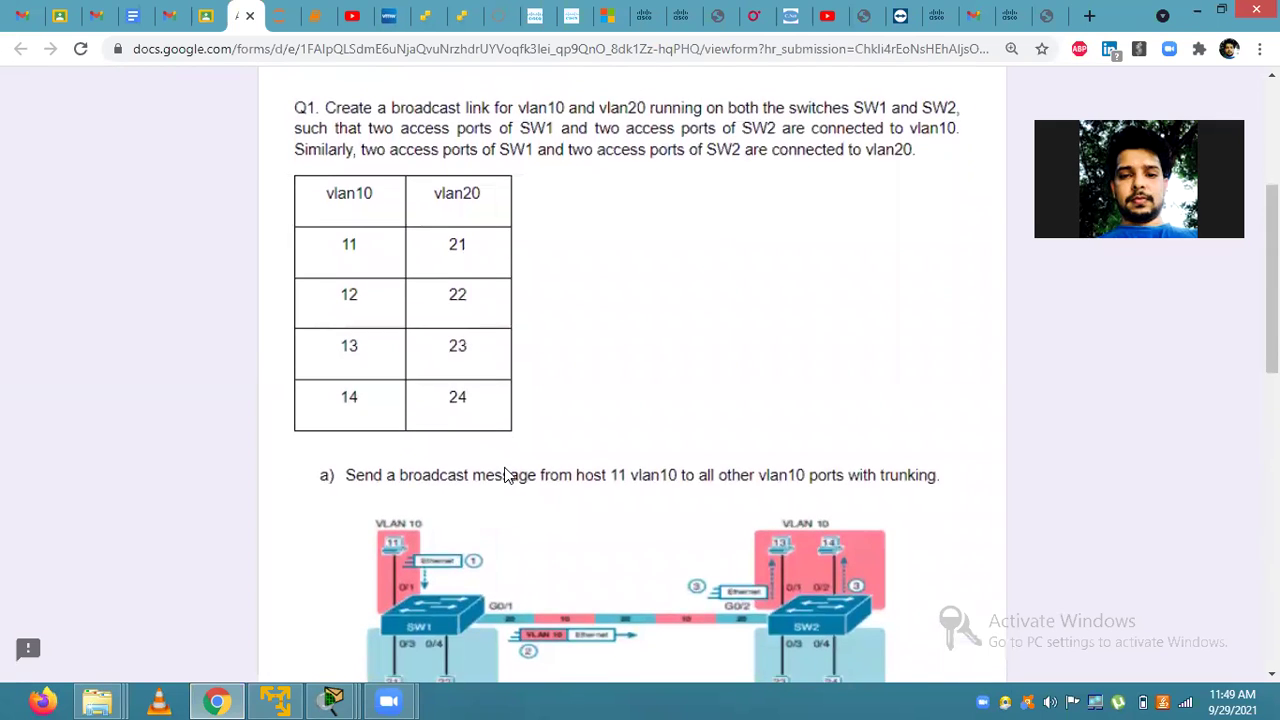
{"action": "scroll", "coordinate": [504, 475], "scroll_direction": "up", "scroll_amount": 1}
{"action": "scroll", "coordinate": [504, 475], "scroll_direction": "down", "scroll_amount": 2}
{"action": "scroll", "coordinate": [504, 475], "scroll_direction": "up", "scroll_amount": 1}
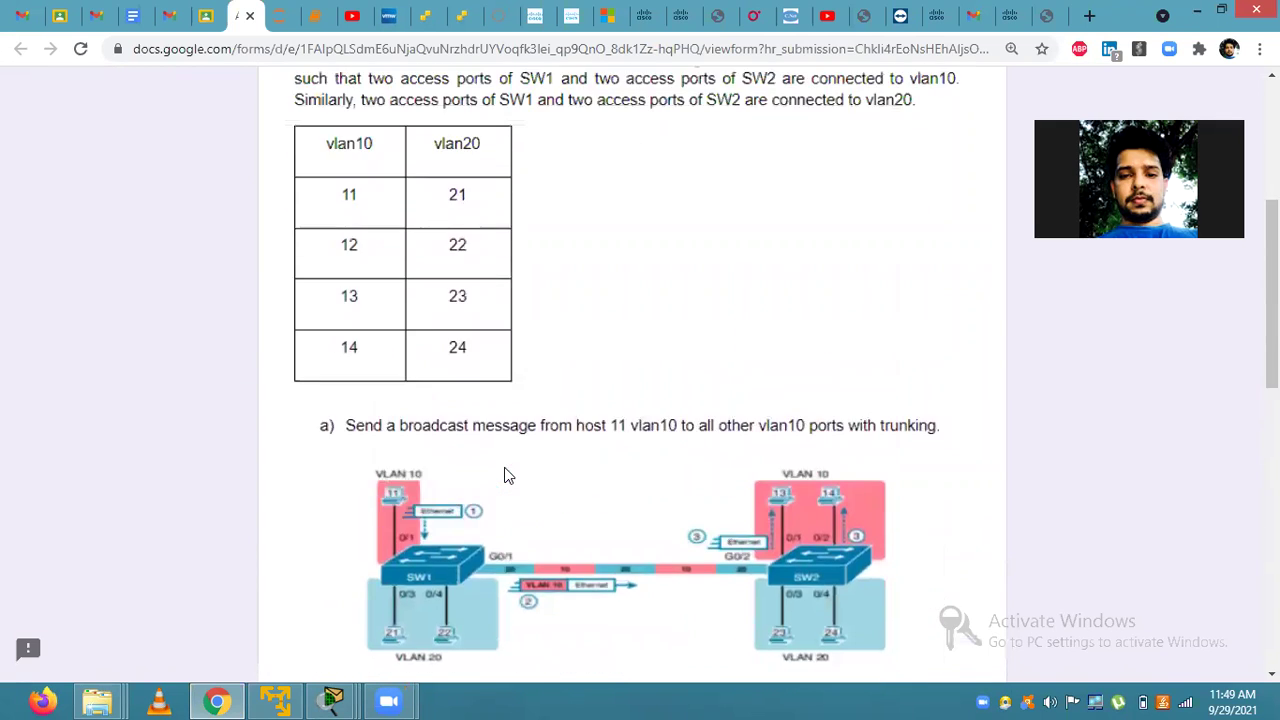
{"action": "scroll", "coordinate": [504, 475], "scroll_direction": "up", "scroll_amount": 1}
{"action": "scroll", "coordinate": [504, 475], "scroll_direction": "down", "scroll_amount": 2}
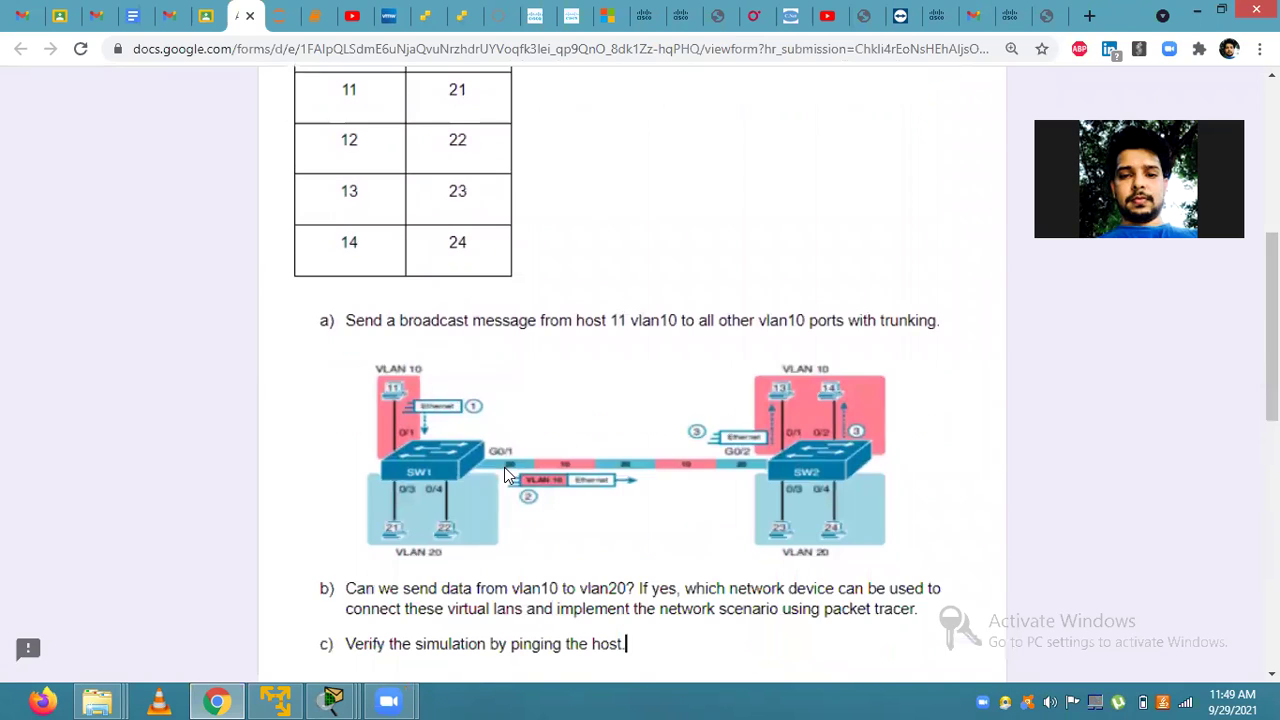
{"action": "scroll", "coordinate": [504, 475], "scroll_direction": "up", "scroll_amount": 1}
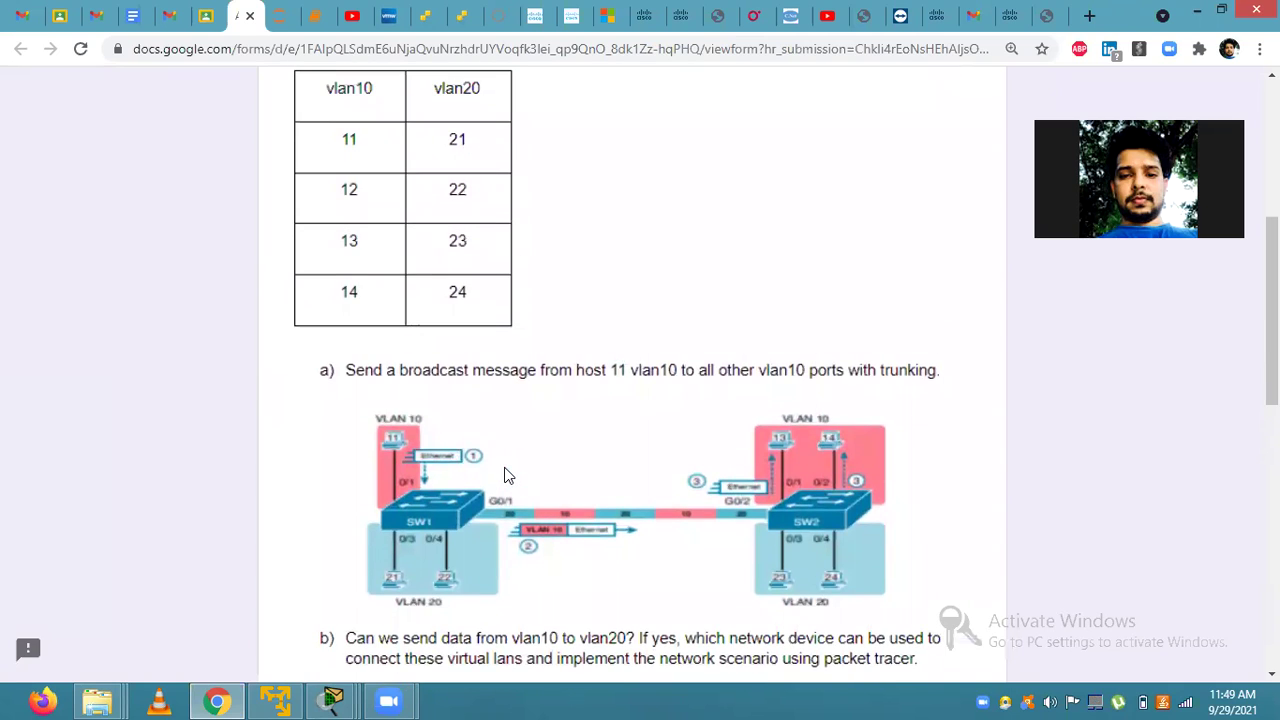